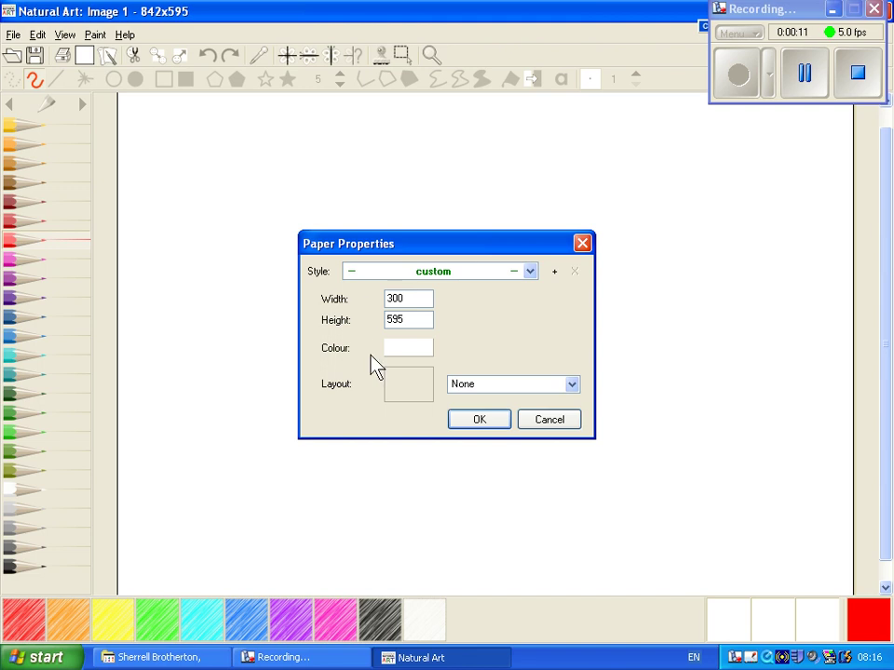
Set the paper height to 300 and apply the custom 300 by 300 page size
{"action": "left_click_drag", "start_coordinate": [417, 318], "coordinate": [364, 319]}
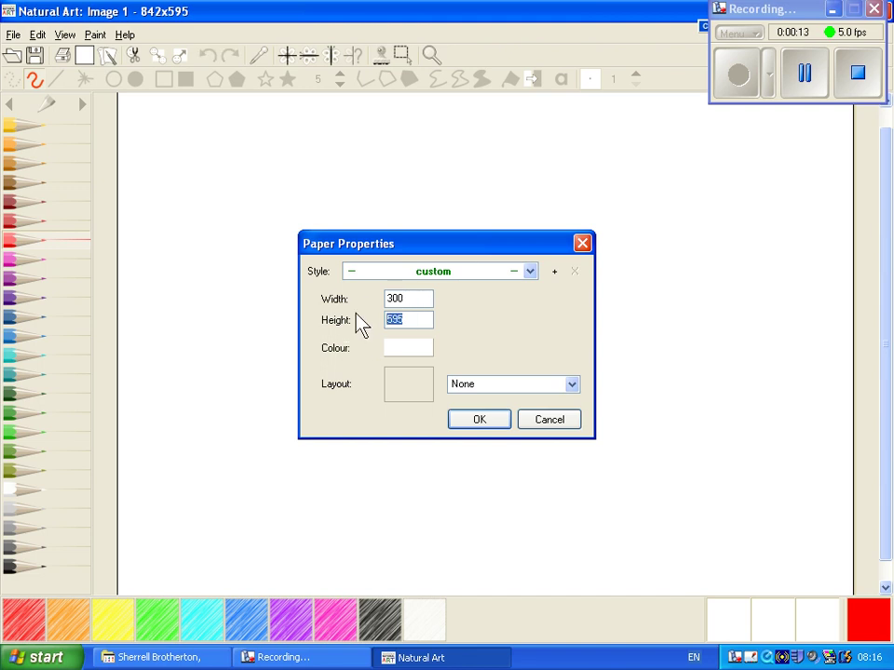
{"action": "type", "text": "300"}
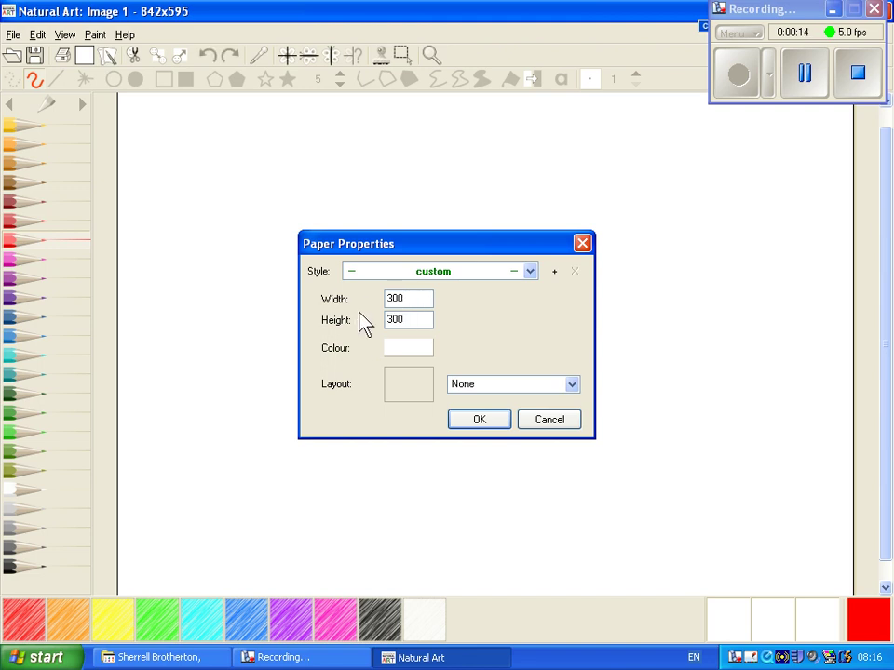
{"action": "left_click", "coordinate": [479, 423]}
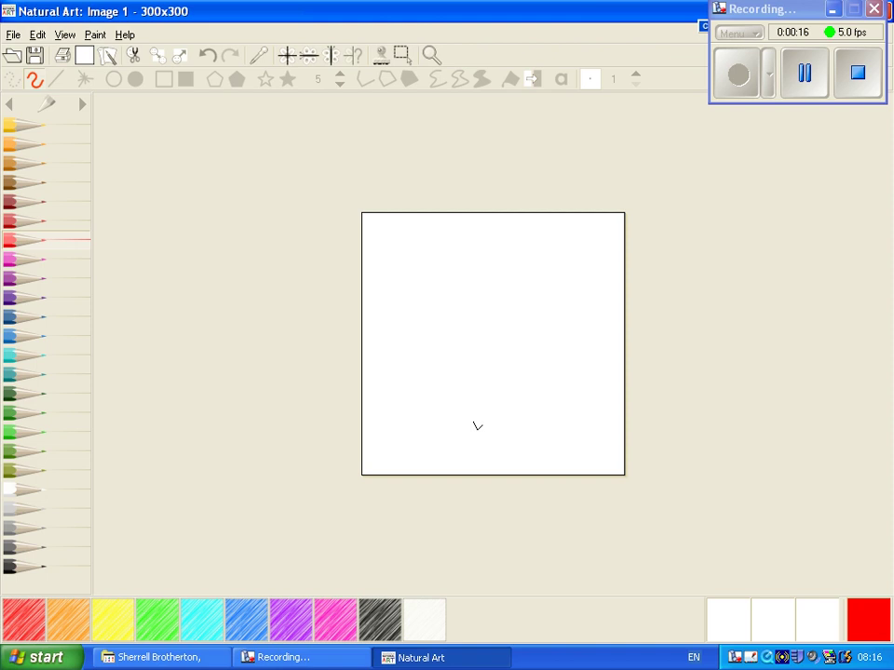
Turn on mirrored painting across the vertical centre line and switch the brush to Acrylic
{"action": "left_click", "coordinate": [331, 61]}
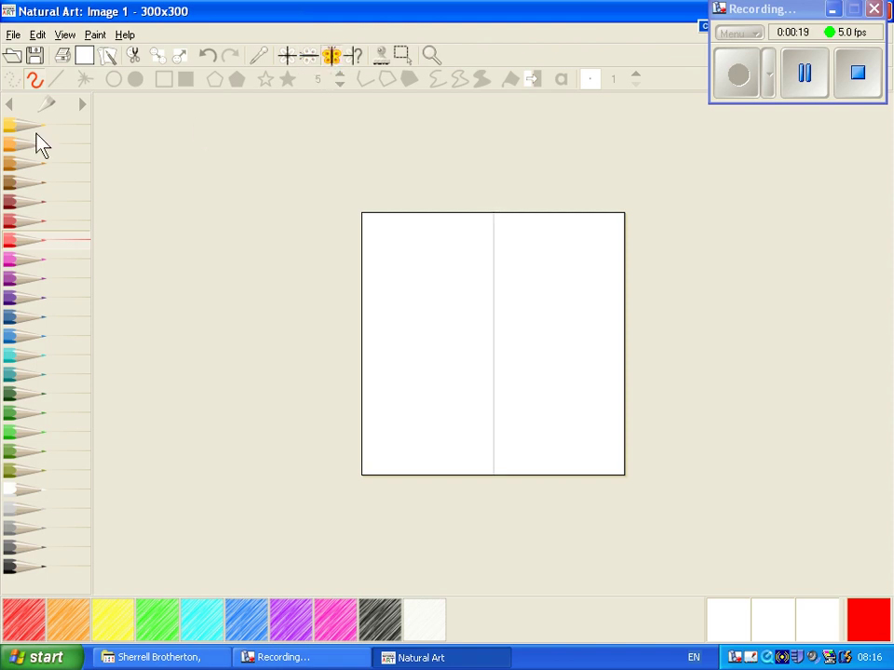
{"action": "left_click", "coordinate": [48, 104]}
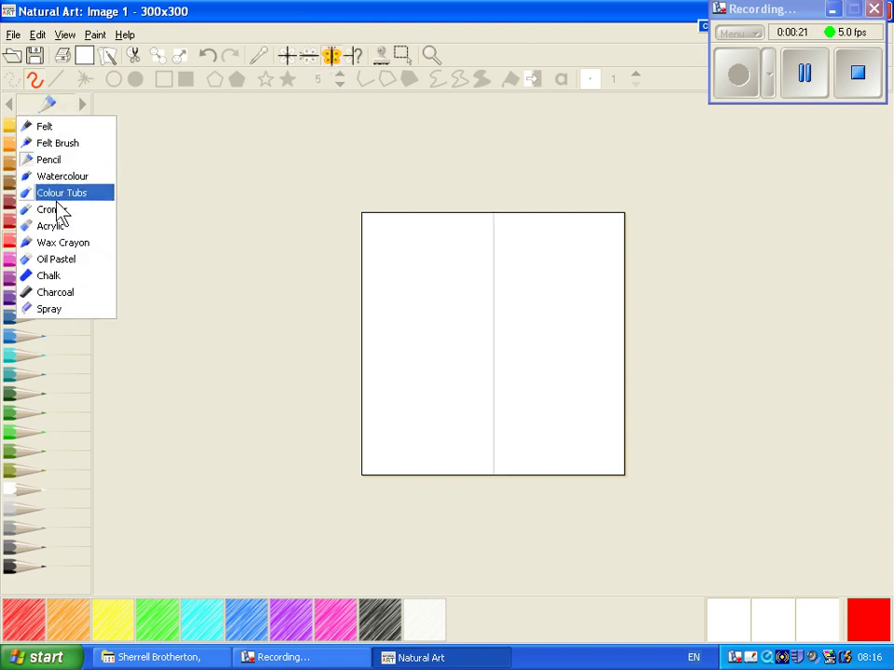
{"action": "left_click", "coordinate": [65, 231]}
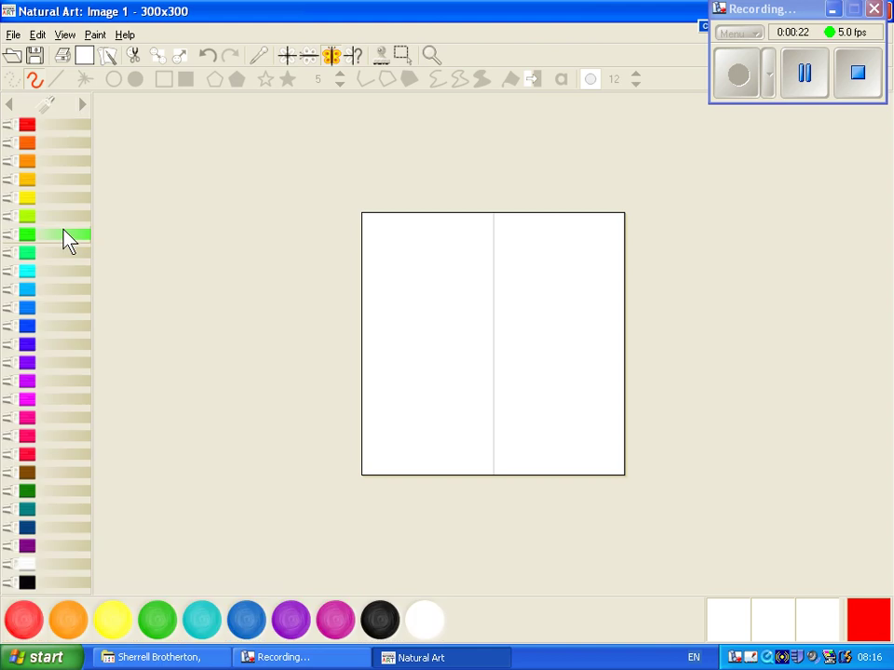
Cover the whole page with deep orange acrylic paint using a 65-pixel nib
{"action": "left_click", "coordinate": [27, 144]}
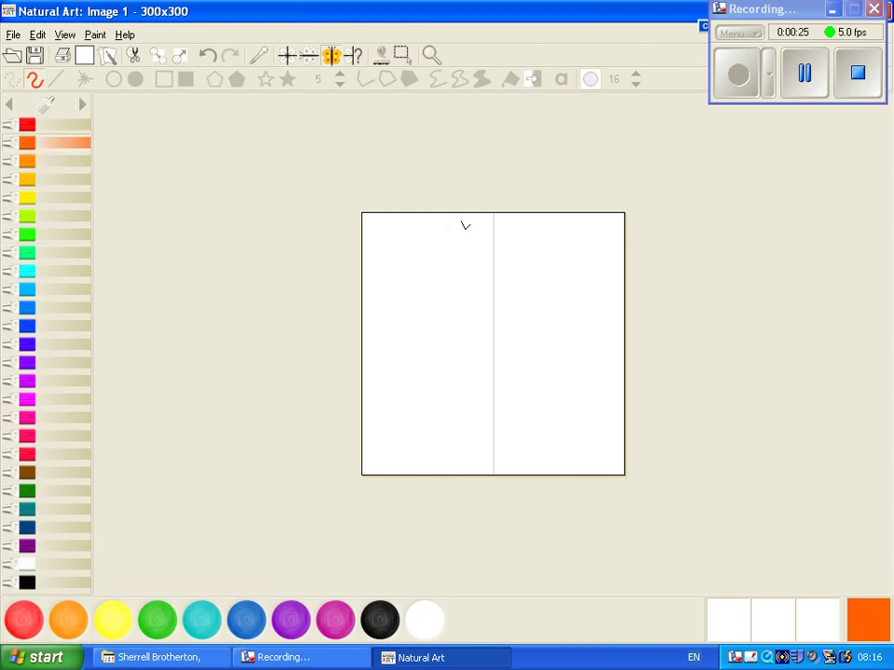
{"action": "left_click", "coordinate": [637, 76]}
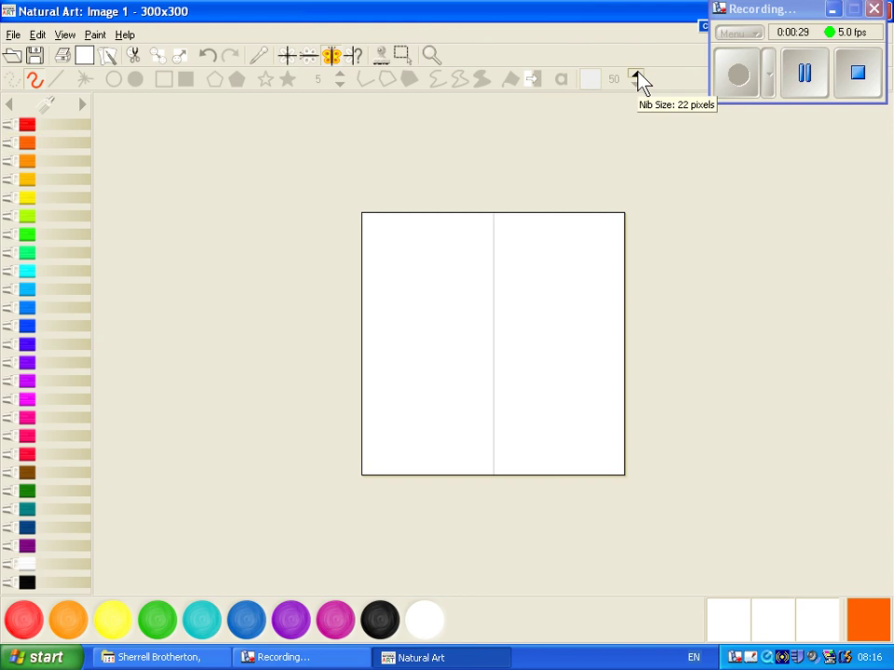
{"action": "left_click", "coordinate": [637, 76]}
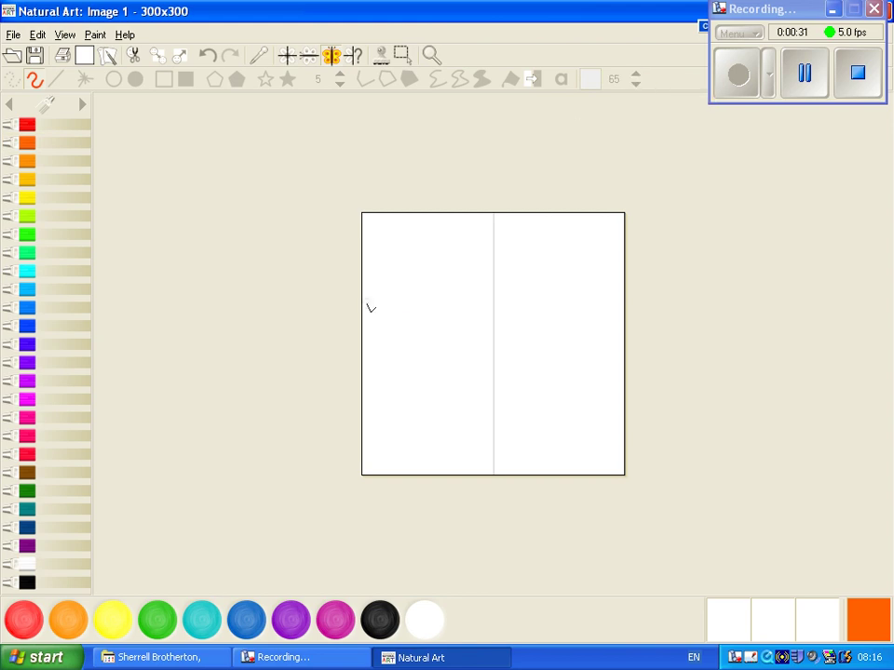
{"action": "mouse_move", "coordinate": [492, 265]}
{"action": "left_mouse_down"}
{"action": "mouse_move", "coordinate": [405, 260]}
{"action": "mouse_move", "coordinate": [494, 224]}
{"action": "mouse_move", "coordinate": [382, 224]}
{"action": "mouse_move", "coordinate": [511, 256]}
{"action": "mouse_move", "coordinate": [355, 267]}
{"action": "mouse_move", "coordinate": [347, 303]}
{"action": "mouse_move", "coordinate": [484, 300]}
{"action": "left_mouse_up"}
{"action": "mouse_move", "coordinate": [394, 362]}
{"action": "left_mouse_down"}
{"action": "mouse_move", "coordinate": [315, 409]}
{"action": "mouse_move", "coordinate": [543, 420]}
{"action": "mouse_move", "coordinate": [273, 438]}
{"action": "mouse_move", "coordinate": [278, 466]}
{"action": "mouse_move", "coordinate": [360, 483]}
{"action": "mouse_move", "coordinate": [585, 495]}
{"action": "mouse_move", "coordinate": [564, 484]}
{"action": "mouse_move", "coordinate": [253, 469]}
{"action": "mouse_move", "coordinate": [498, 445]}
{"action": "left_mouse_up"}
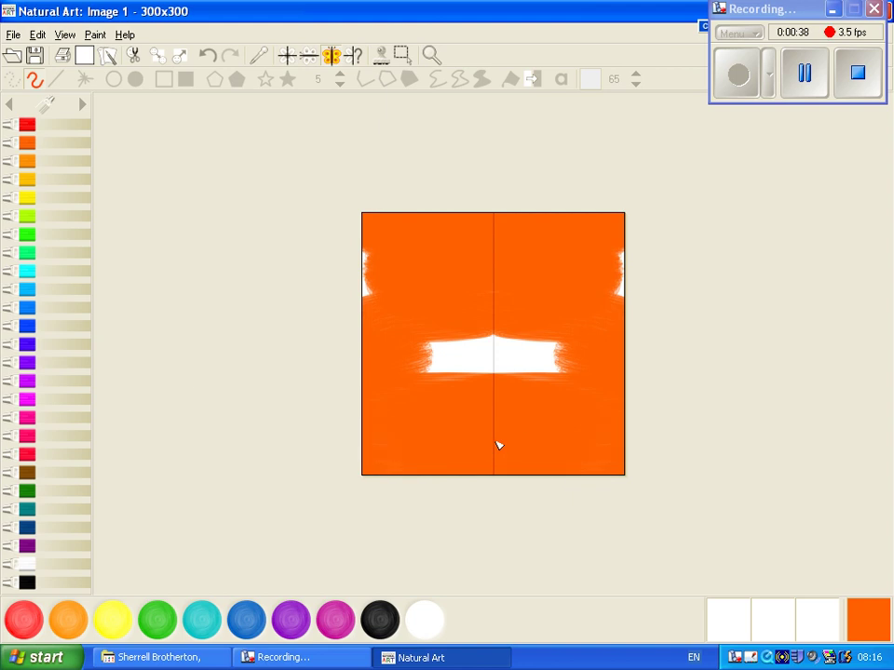
{"action": "mouse_move", "coordinate": [389, 365]}
{"action": "left_mouse_down"}
{"action": "mouse_move", "coordinate": [545, 332]}
{"action": "mouse_move", "coordinate": [104, 316]}
{"action": "mouse_move", "coordinate": [270, 306]}
{"action": "mouse_move", "coordinate": [222, 308]}
{"action": "mouse_move", "coordinate": [542, 256]}
{"action": "mouse_move", "coordinate": [462, 253]}
{"action": "mouse_move", "coordinate": [455, 242]}
{"action": "mouse_move", "coordinate": [265, 256]}
{"action": "mouse_move", "coordinate": [475, 250]}
{"action": "left_mouse_up"}
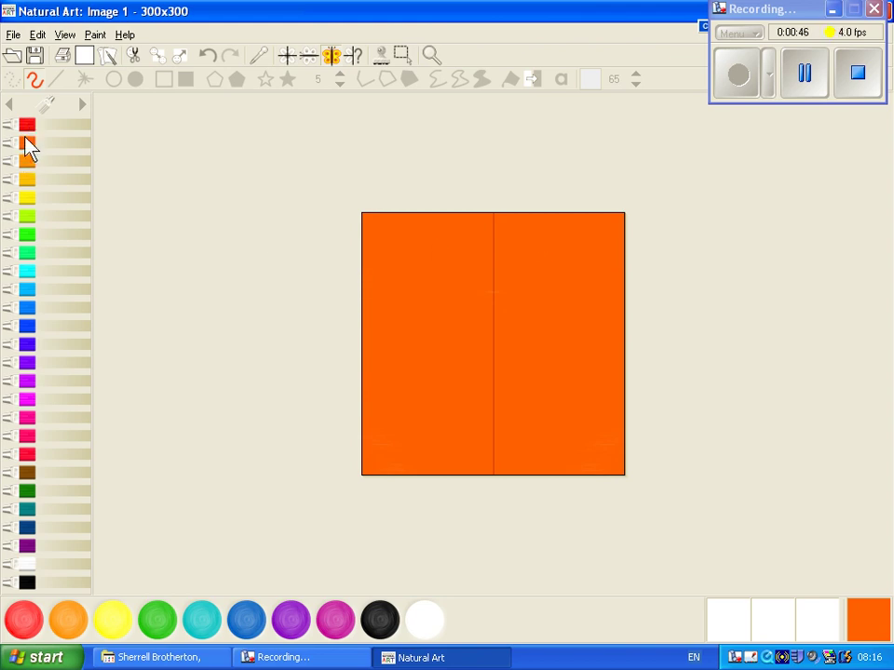
Mix white into the orange and paint a wide lighter band down the middle from top to bottom edge
{"action": "left_click", "coordinate": [423, 624]}
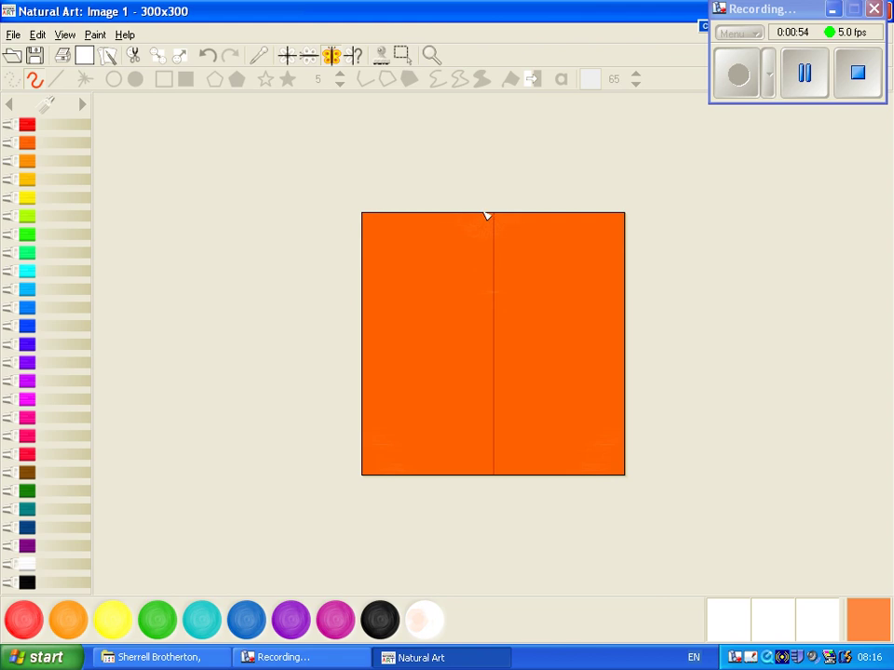
{"action": "mouse_move", "coordinate": [485, 215]}
{"action": "left_mouse_down"}
{"action": "mouse_move", "coordinate": [463, 238]}
{"action": "mouse_move", "coordinate": [510, 256]}
{"action": "mouse_move", "coordinate": [446, 285]}
{"action": "mouse_move", "coordinate": [476, 294]}
{"action": "mouse_move", "coordinate": [468, 326]}
{"action": "mouse_move", "coordinate": [460, 325]}
{"action": "mouse_move", "coordinate": [465, 340]}
{"action": "mouse_move", "coordinate": [487, 345]}
{"action": "mouse_move", "coordinate": [508, 366]}
{"action": "mouse_move", "coordinate": [451, 383]}
{"action": "mouse_move", "coordinate": [537, 411]}
{"action": "mouse_move", "coordinate": [465, 440]}
{"action": "mouse_move", "coordinate": [516, 451]}
{"action": "mouse_move", "coordinate": [468, 467]}
{"action": "left_mouse_up"}
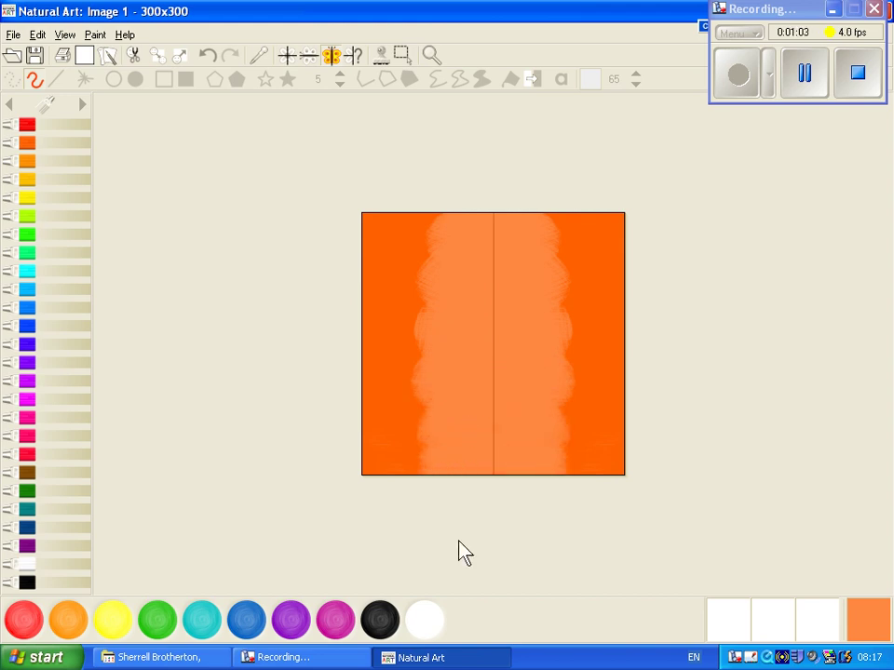
Mix in more white and paint a narrower, paler band along the centre line with a 32-pixel nib, undoing the oversized first stroke
{"action": "left_click", "coordinate": [426, 628]}
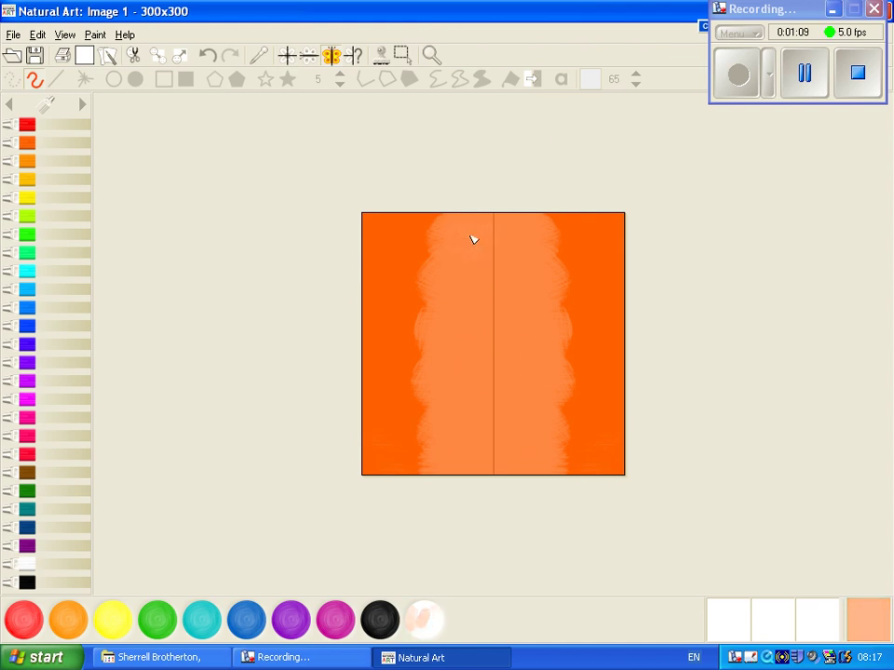
{"action": "mouse_move", "coordinate": [483, 219]}
{"action": "left_mouse_down"}
{"action": "mouse_move", "coordinate": [486, 257]}
{"action": "mouse_move", "coordinate": [488, 299]}
{"action": "left_mouse_up"}
{"action": "left_click", "coordinate": [209, 57]}
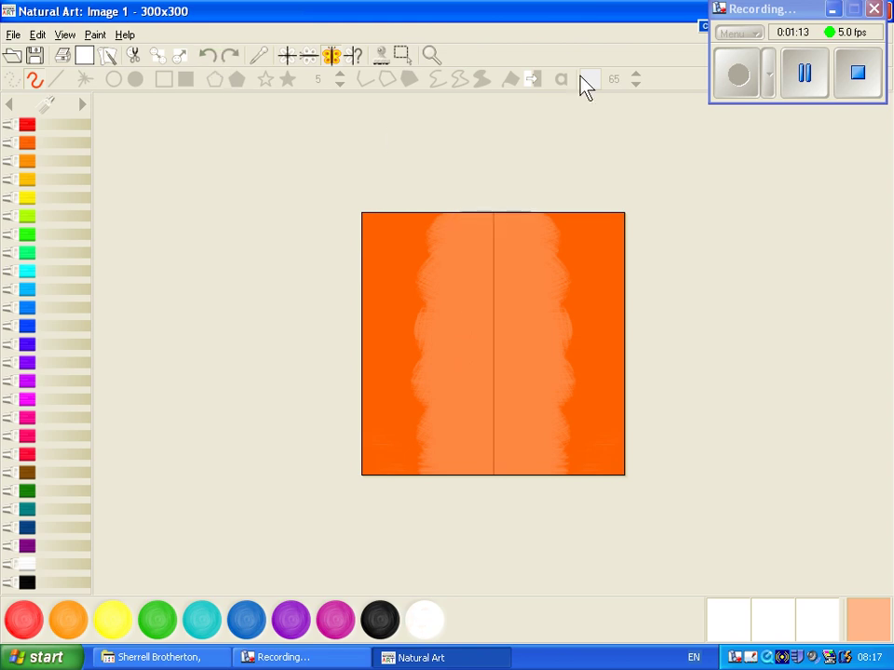
{"action": "left_click", "coordinate": [634, 86]}
{"action": "mouse_move", "coordinate": [496, 228]}
{"action": "left_mouse_down"}
{"action": "mouse_move", "coordinate": [473, 255]}
{"action": "mouse_move", "coordinate": [497, 267]}
{"action": "mouse_move", "coordinate": [491, 300]}
{"action": "mouse_move", "coordinate": [488, 365]}
{"action": "left_mouse_up"}
{"action": "mouse_move", "coordinate": [490, 455]}
{"action": "left_mouse_down"}
{"action": "mouse_move", "coordinate": [522, 453]}
{"action": "mouse_move", "coordinate": [489, 453]}
{"action": "mouse_move", "coordinate": [513, 435]}
{"action": "mouse_move", "coordinate": [481, 429]}
{"action": "mouse_move", "coordinate": [506, 413]}
{"action": "mouse_move", "coordinate": [483, 410]}
{"action": "mouse_move", "coordinate": [480, 402]}
{"action": "mouse_move", "coordinate": [502, 395]}
{"action": "mouse_move", "coordinate": [481, 377]}
{"action": "left_mouse_up"}
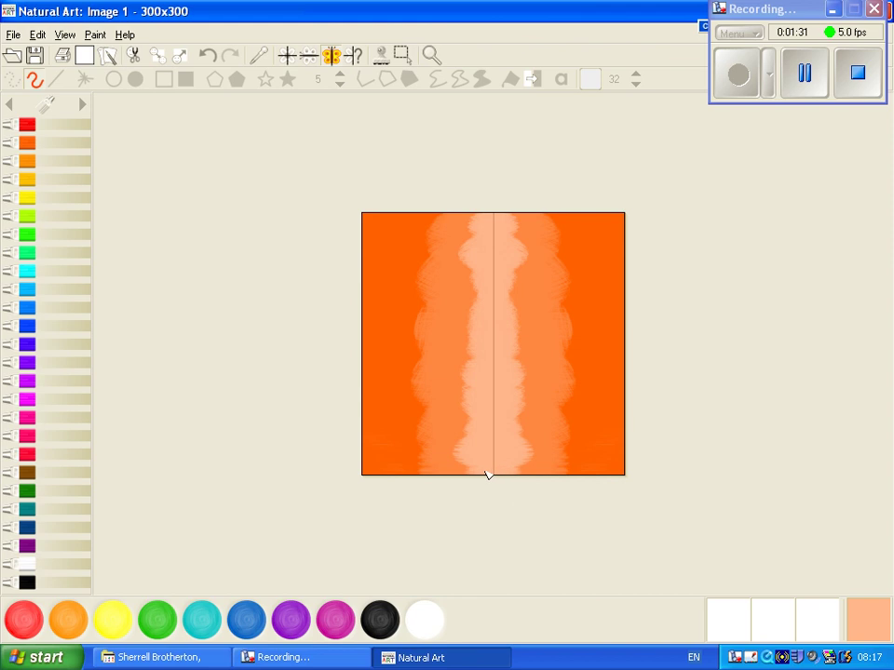
{"action": "left_click", "coordinate": [391, 623]}
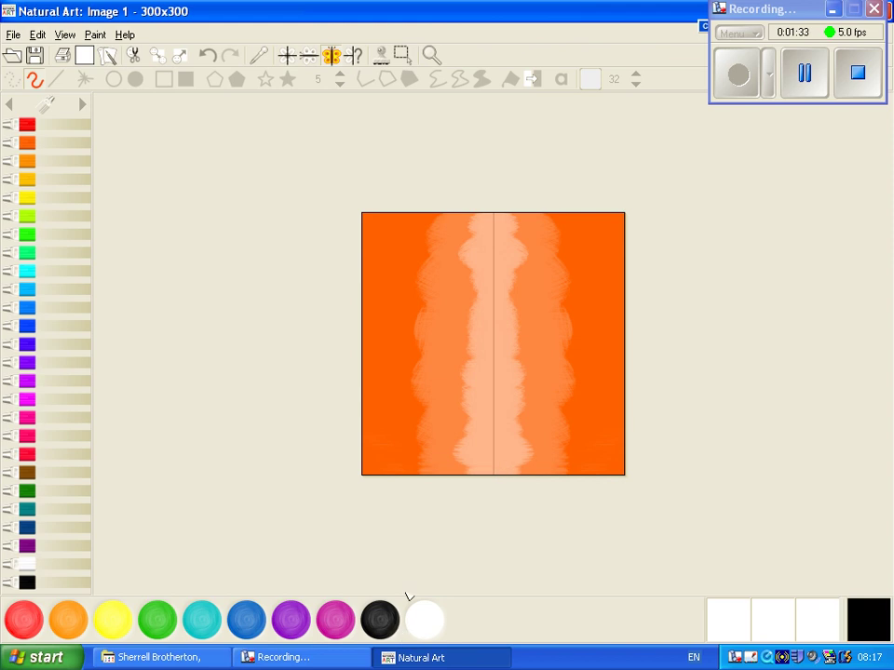
{"action": "left_click", "coordinate": [29, 586]}
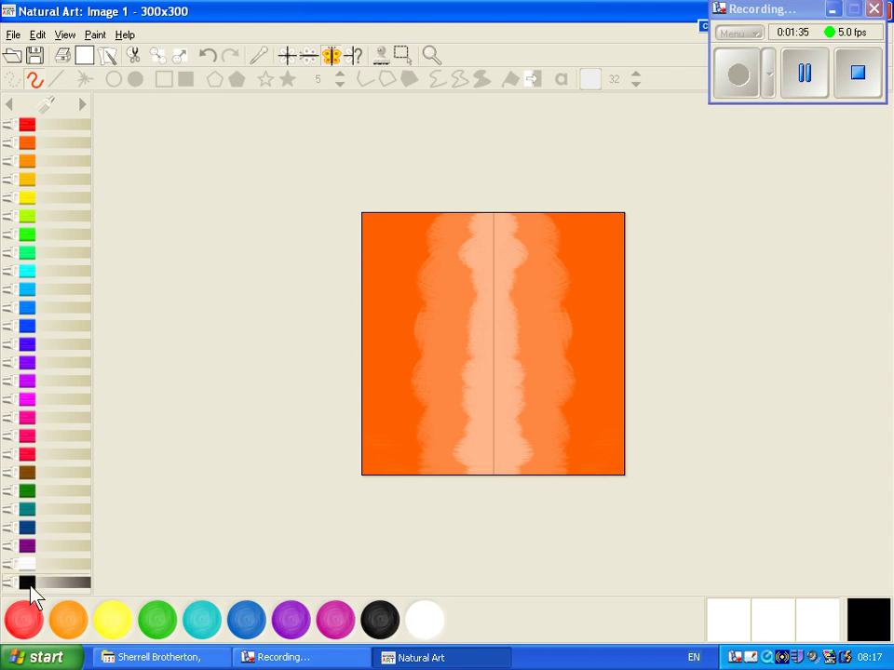
{"action": "left_click", "coordinate": [637, 85]}
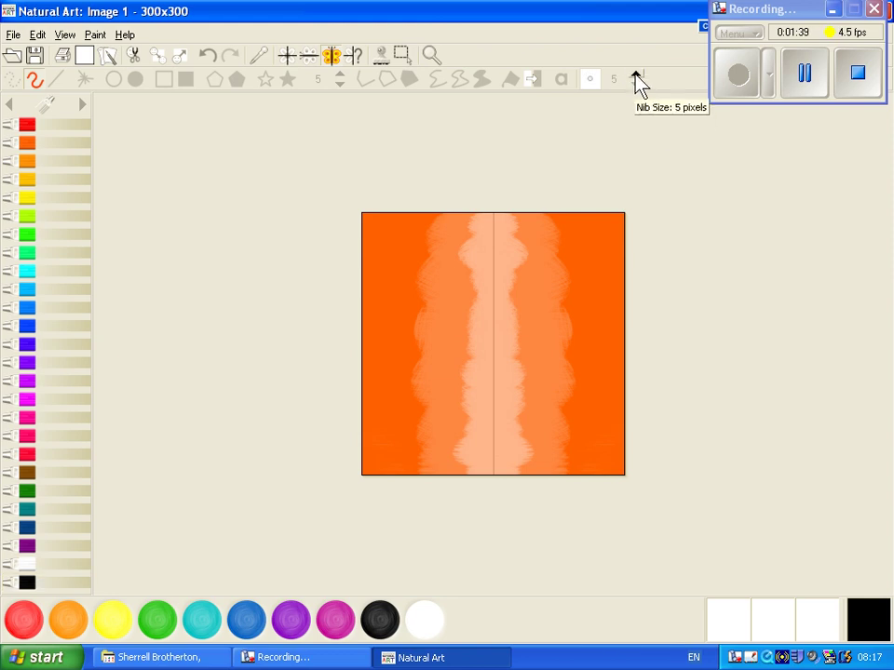
{"action": "left_click", "coordinate": [636, 75]}
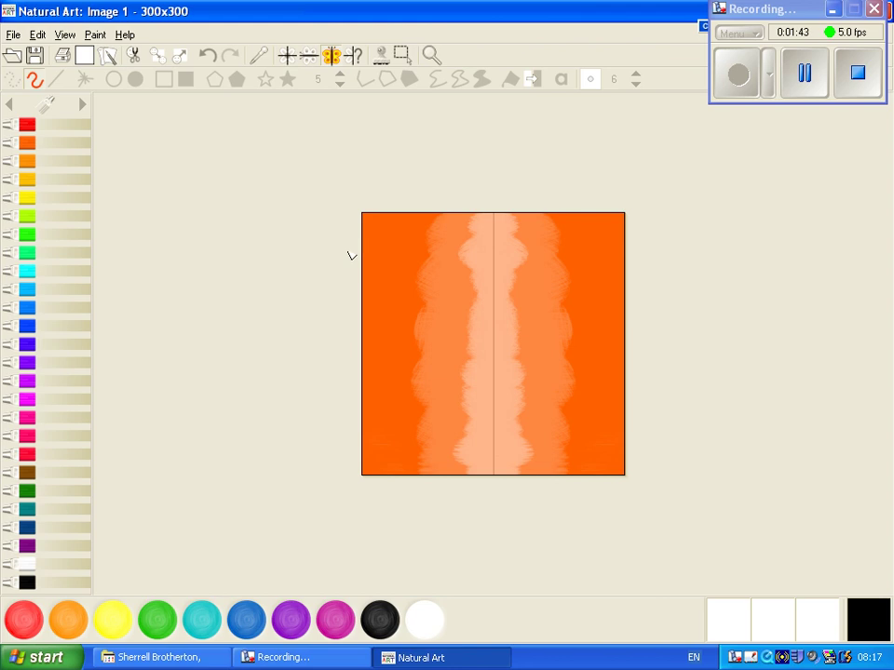
Sample the deep orange from the page, darken it with black, and paint both side edges with a 32-pixel nib
{"action": "left_click", "coordinate": [259, 55]}
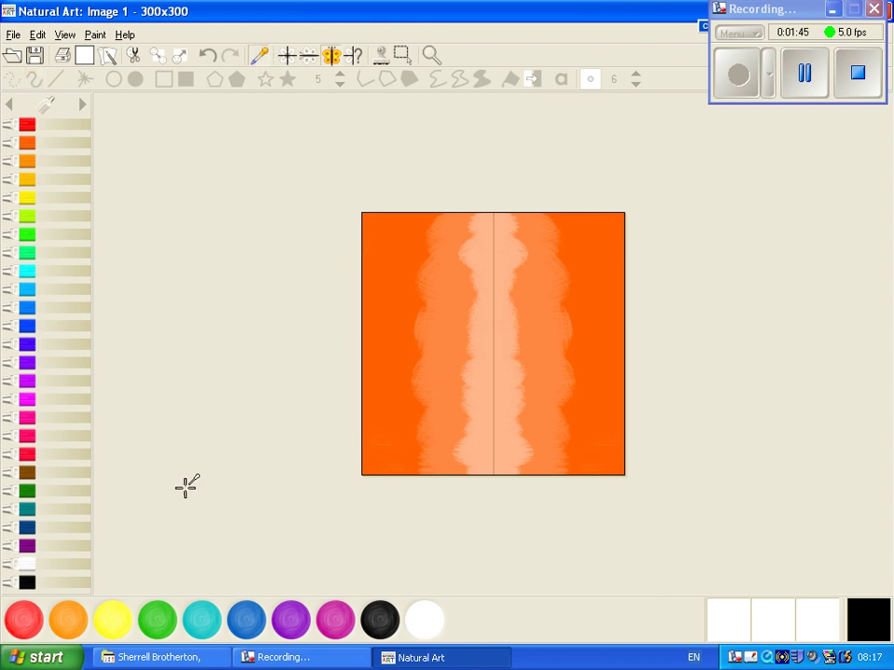
{"action": "left_click", "coordinate": [405, 373]}
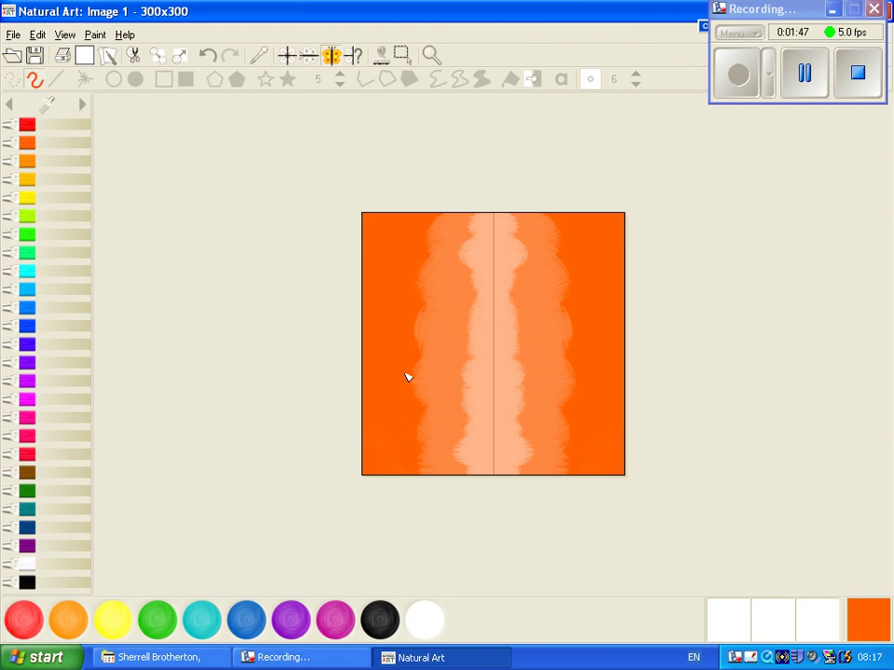
{"action": "left_click", "coordinate": [387, 631]}
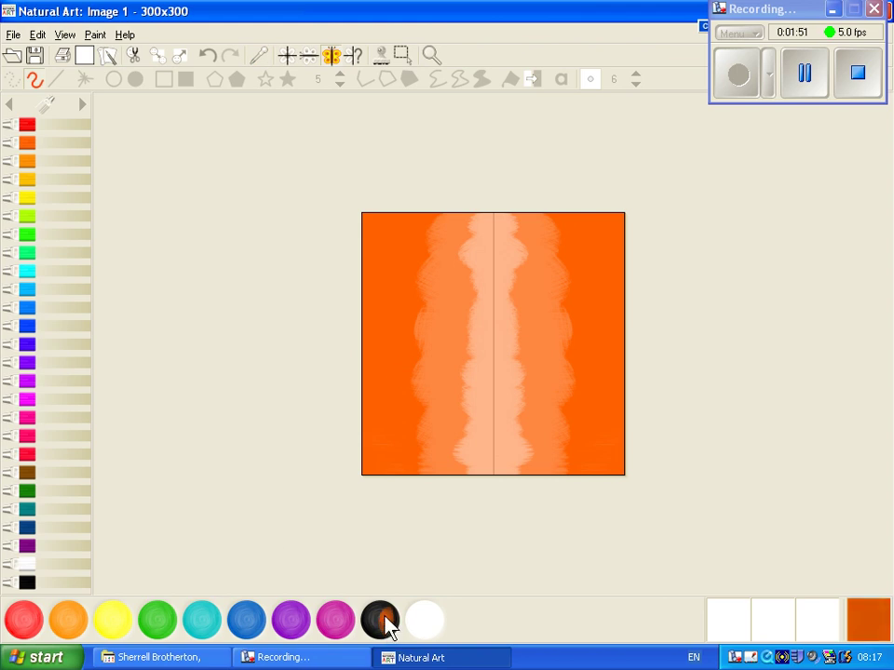
{"action": "double_click", "coordinate": [637, 76]}
{"action": "left_click", "coordinate": [637, 77]}
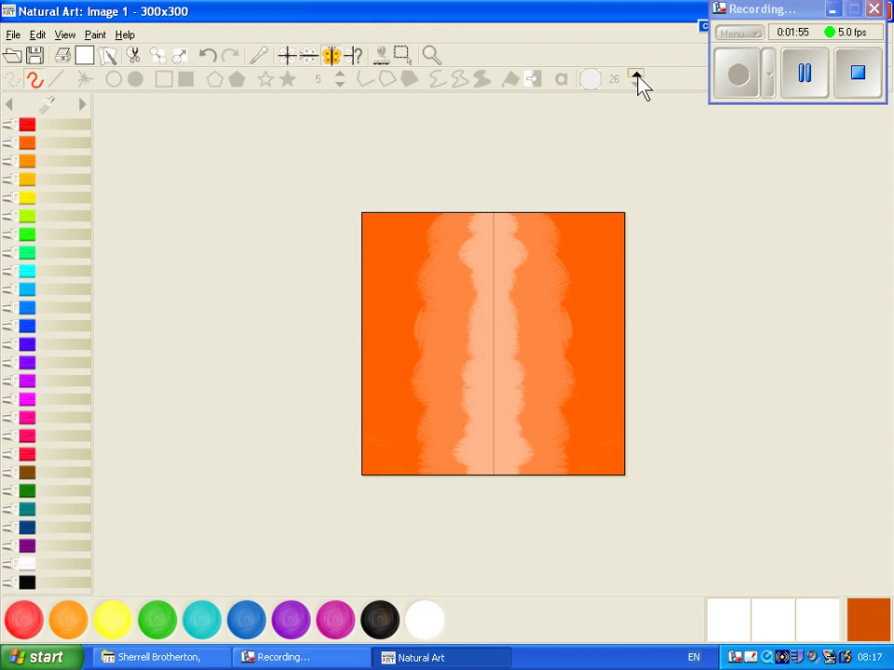
{"action": "left_click", "coordinate": [637, 76]}
{"action": "mouse_move", "coordinate": [363, 217]}
{"action": "left_mouse_down"}
{"action": "mouse_move", "coordinate": [358, 265]}
{"action": "mouse_move", "coordinate": [368, 266]}
{"action": "mouse_move", "coordinate": [369, 301]}
{"action": "mouse_move", "coordinate": [361, 375]}
{"action": "mouse_move", "coordinate": [395, 365]}
{"action": "mouse_move", "coordinate": [370, 357]}
{"action": "mouse_move", "coordinate": [369, 397]}
{"action": "mouse_move", "coordinate": [349, 408]}
{"action": "mouse_move", "coordinate": [371, 471]}
{"action": "left_mouse_up"}
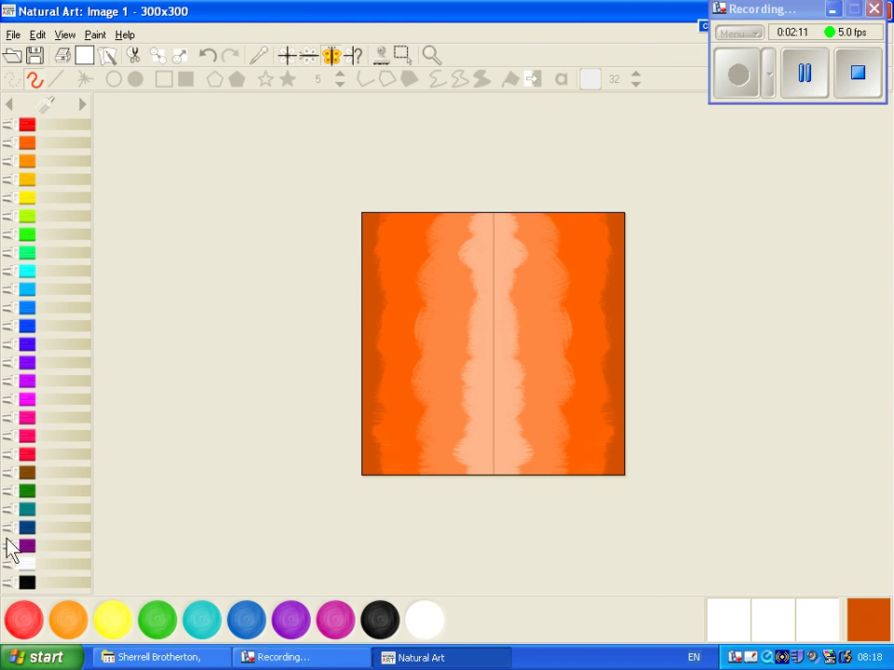
Draw mirrored black forked stripe outlines tapering inward from the upper side edges with a 5-pixel nib
{"action": "left_click", "coordinate": [32, 585]}
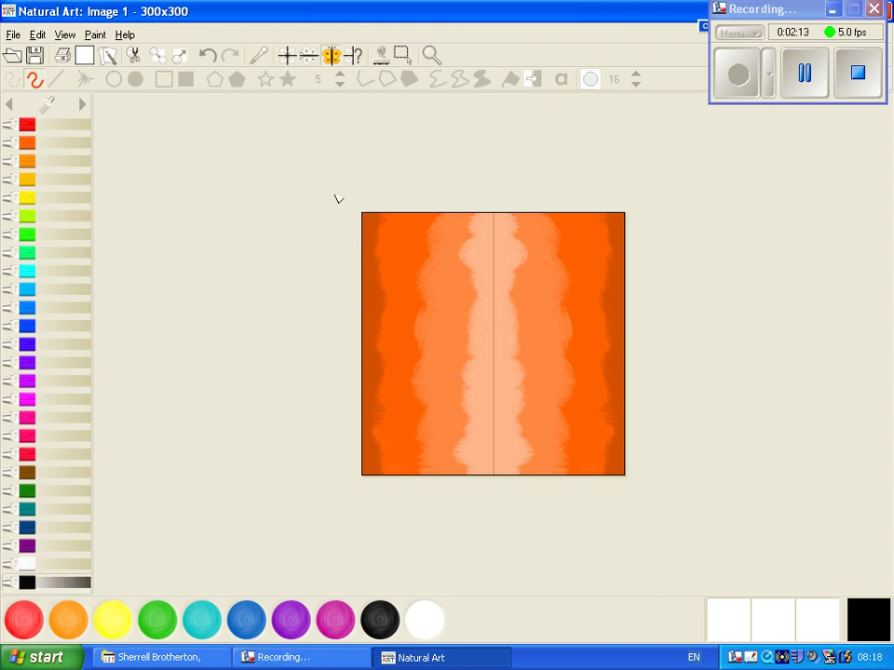
{"action": "left_click", "coordinate": [636, 85]}
{"action": "left_click", "coordinate": [636, 85]}
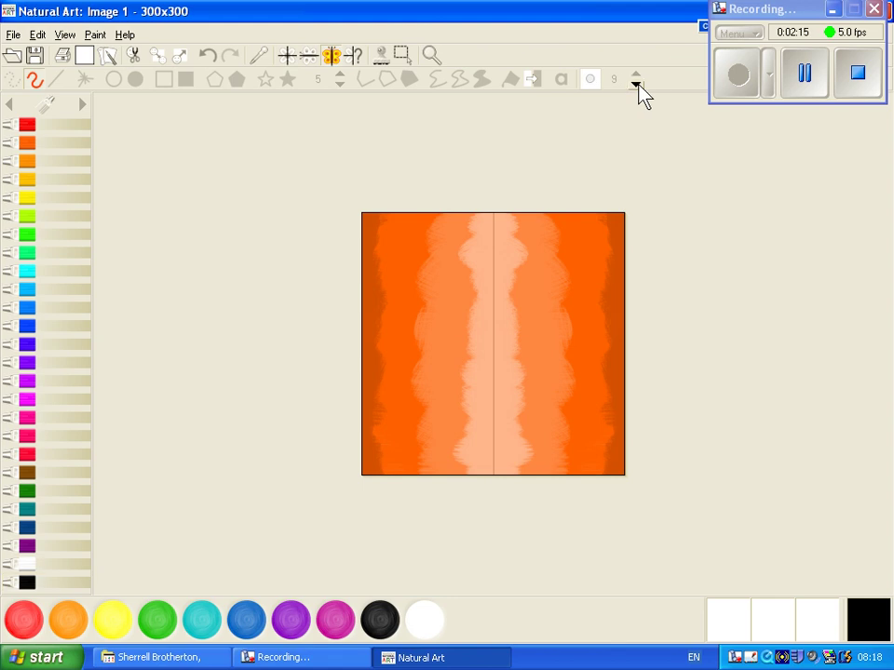
{"action": "left_click", "coordinate": [636, 85]}
{"action": "left_click", "coordinate": [636, 84]}
{"action": "mouse_move", "coordinate": [367, 232]}
{"action": "left_mouse_down"}
{"action": "mouse_move", "coordinate": [472, 263]}
{"action": "mouse_move", "coordinate": [427, 262]}
{"action": "mouse_move", "coordinate": [361, 287]}
{"action": "mouse_move", "coordinate": [373, 269]}
{"action": "mouse_move", "coordinate": [439, 266]}
{"action": "mouse_move", "coordinate": [461, 255]}
{"action": "mouse_move", "coordinate": [356, 250]}
{"action": "left_mouse_up"}
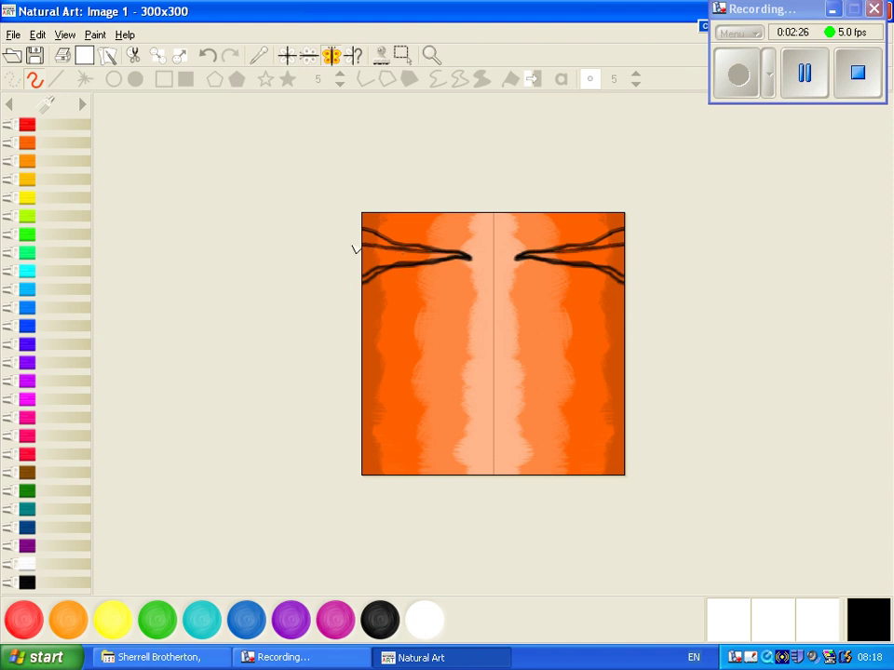
Outline further mirrored black tiger stripes: an eye-shaped mark at the centre, slim closed shapes below it, and tapering stripes along both sides
{"action": "mouse_move", "coordinate": [440, 325]}
{"action": "left_mouse_down"}
{"action": "mouse_move", "coordinate": [503, 312]}
{"action": "mouse_move", "coordinate": [416, 332]}
{"action": "mouse_move", "coordinate": [499, 323]}
{"action": "mouse_move", "coordinate": [456, 331]}
{"action": "mouse_move", "coordinate": [500, 353]}
{"action": "mouse_move", "coordinate": [471, 327]}
{"action": "mouse_move", "coordinate": [497, 355]}
{"action": "left_mouse_up"}
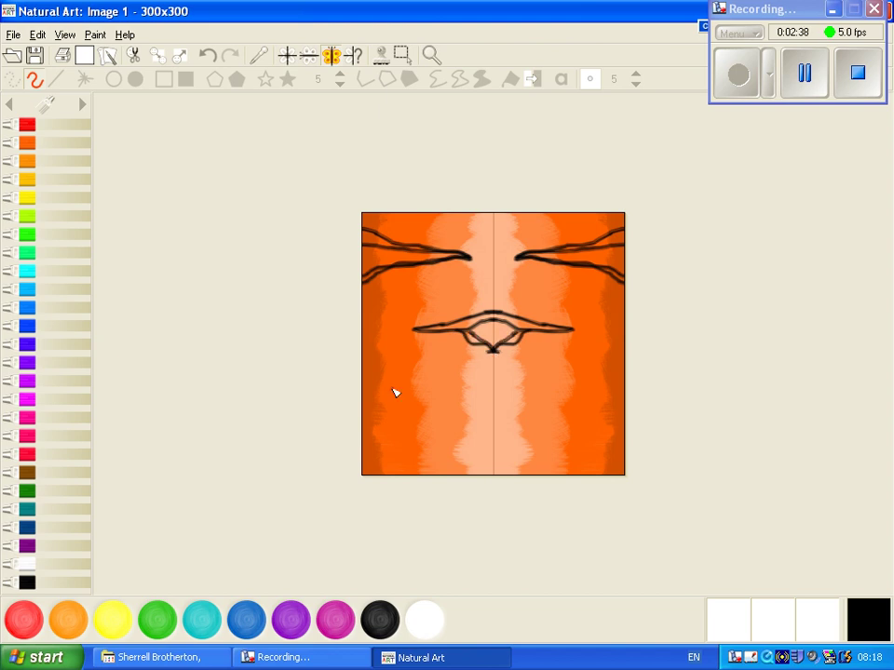
{"action": "mouse_move", "coordinate": [361, 402]}
{"action": "left_mouse_down"}
{"action": "mouse_move", "coordinate": [484, 430]}
{"action": "mouse_move", "coordinate": [354, 425]}
{"action": "left_mouse_up"}
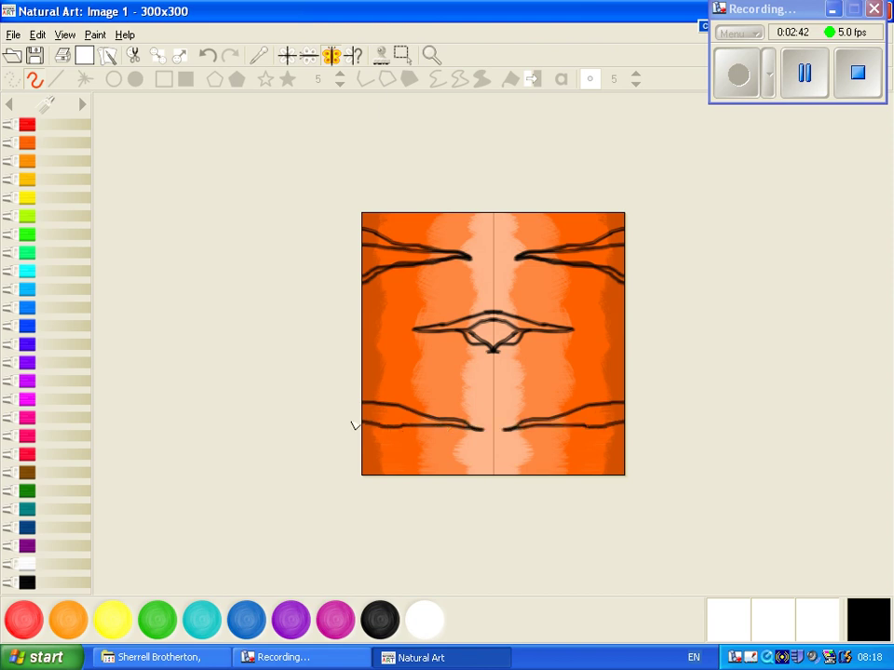
{"action": "mouse_move", "coordinate": [430, 391]}
{"action": "left_mouse_down"}
{"action": "mouse_move", "coordinate": [491, 393]}
{"action": "mouse_move", "coordinate": [421, 402]}
{"action": "mouse_move", "coordinate": [434, 396]}
{"action": "left_mouse_up"}
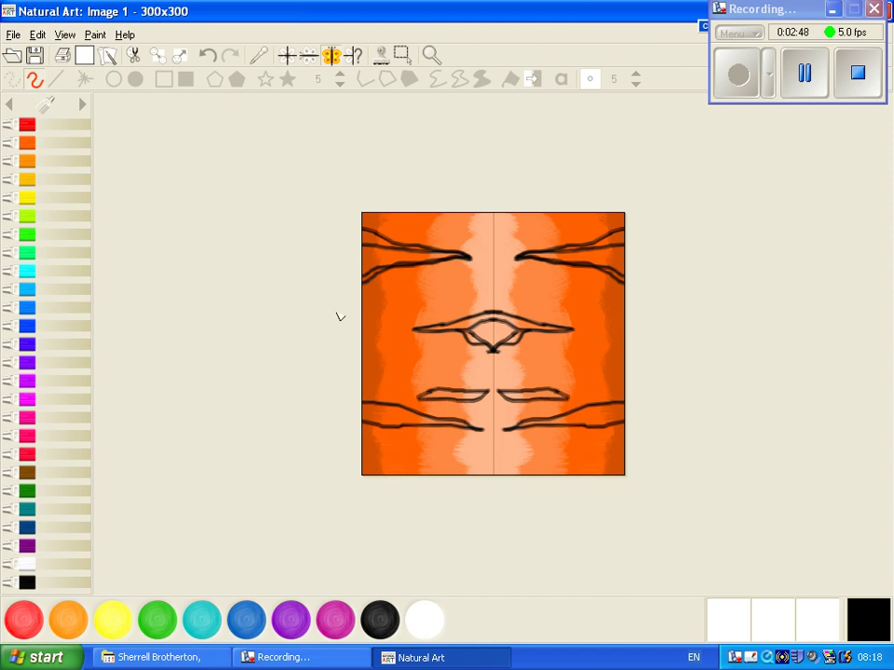
{"action": "mouse_move", "coordinate": [341, 311]}
{"action": "left_mouse_down"}
{"action": "mouse_move", "coordinate": [470, 292]}
{"action": "mouse_move", "coordinate": [369, 327]}
{"action": "left_mouse_up"}
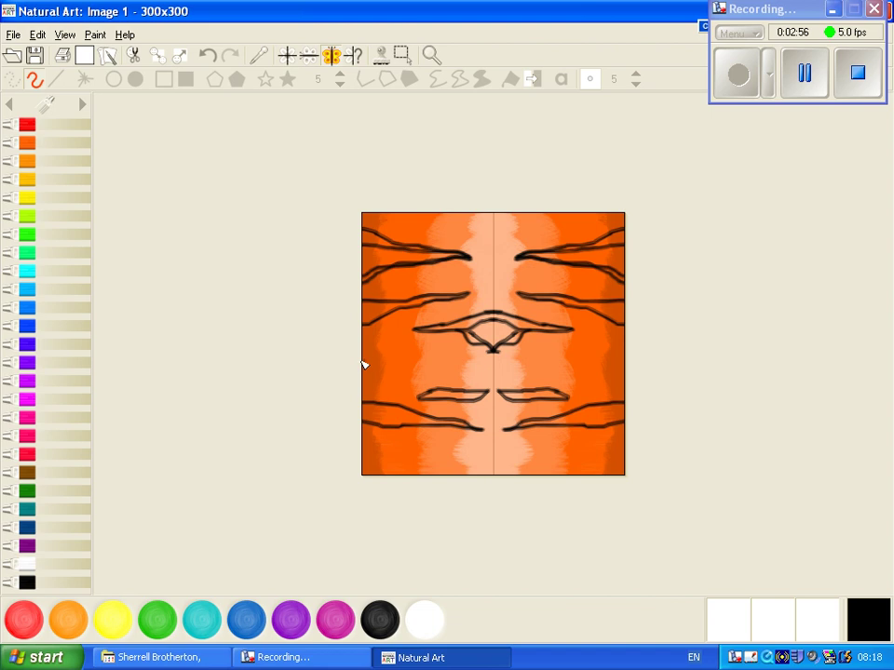
{"action": "mouse_move", "coordinate": [358, 347]}
{"action": "left_mouse_down"}
{"action": "mouse_move", "coordinate": [408, 376]}
{"action": "mouse_move", "coordinate": [361, 372]}
{"action": "mouse_move", "coordinate": [375, 359]}
{"action": "mouse_move", "coordinate": [365, 364]}
{"action": "left_mouse_up"}
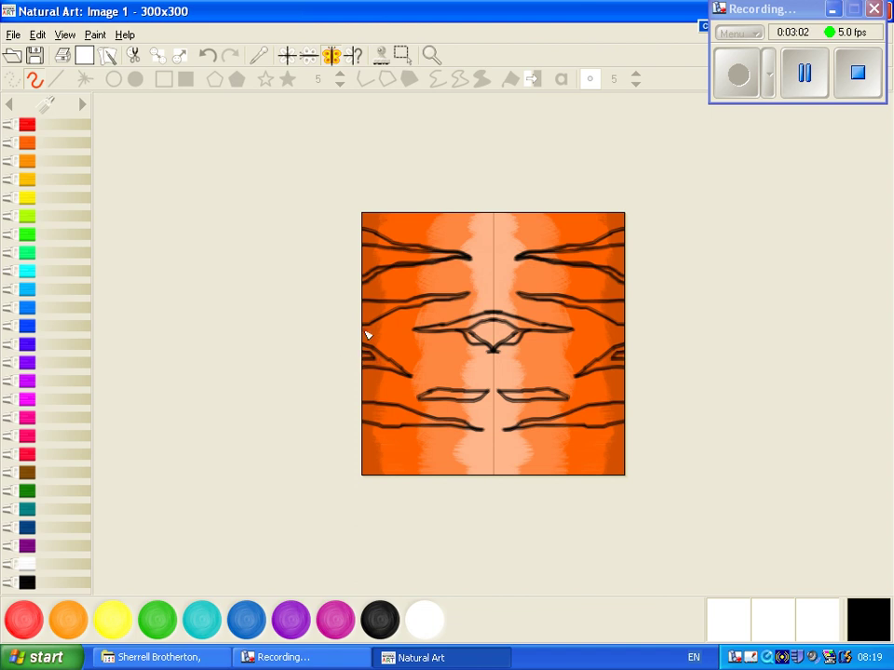
{"action": "mouse_move", "coordinate": [362, 311]}
{"action": "left_mouse_down"}
{"action": "mouse_move", "coordinate": [410, 306]}
{"action": "mouse_move", "coordinate": [394, 311]}
{"action": "left_mouse_up"}
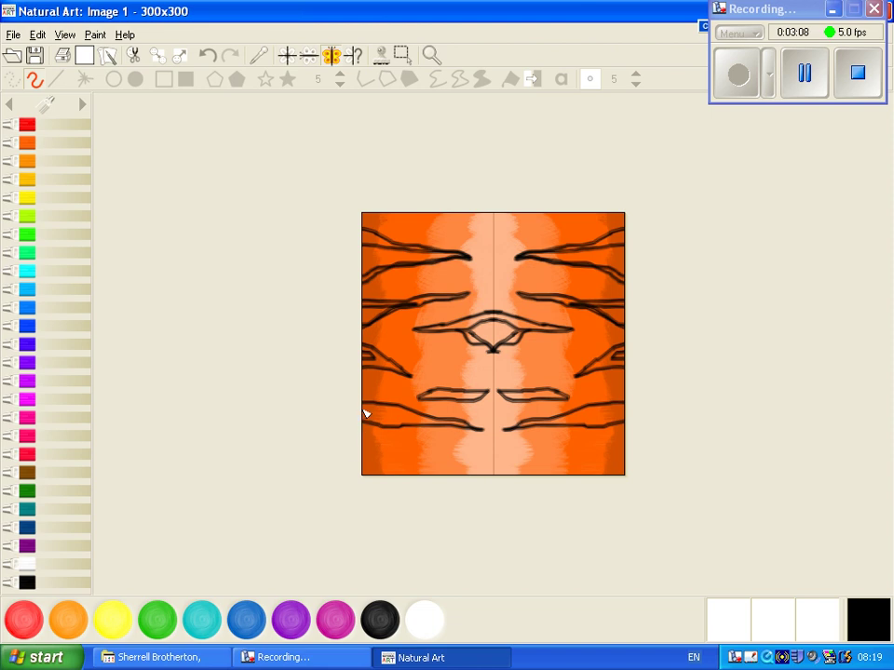
{"action": "left_click_drag", "start_coordinate": [365, 412], "coordinate": [460, 429]}
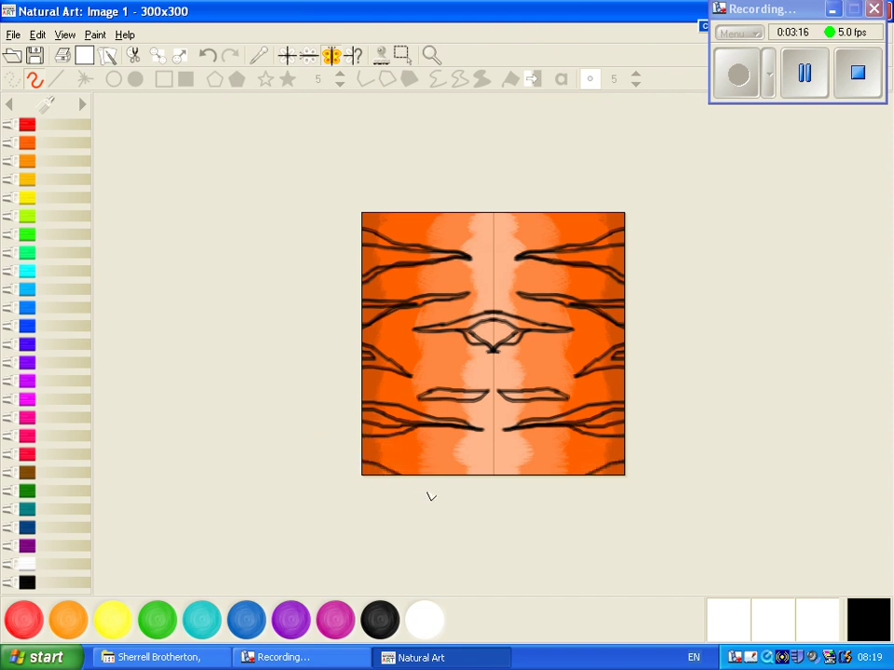
Outline curved marks at the upper and lower centre, and fill the upper stripes and central eye-shaped mark in black with a 10-pixel nib
{"action": "mouse_move", "coordinate": [444, 470]}
{"action": "left_mouse_down"}
{"action": "mouse_move", "coordinate": [496, 457]}
{"action": "mouse_move", "coordinate": [455, 464]}
{"action": "mouse_move", "coordinate": [498, 472]}
{"action": "left_mouse_up"}
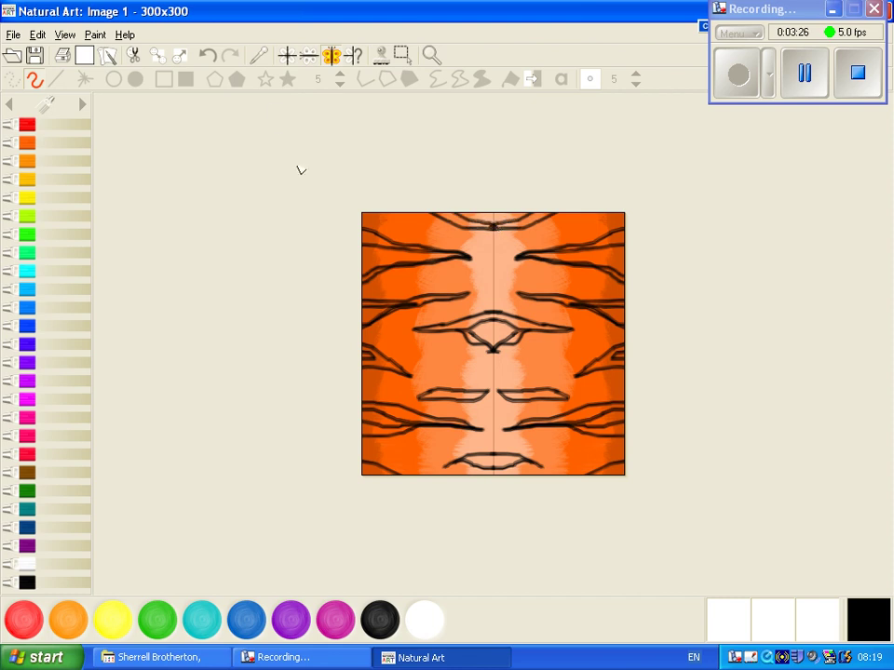
{"action": "left_click", "coordinate": [636, 77]}
{"action": "left_click_drag", "start_coordinate": [460, 222], "coordinate": [473, 227]}
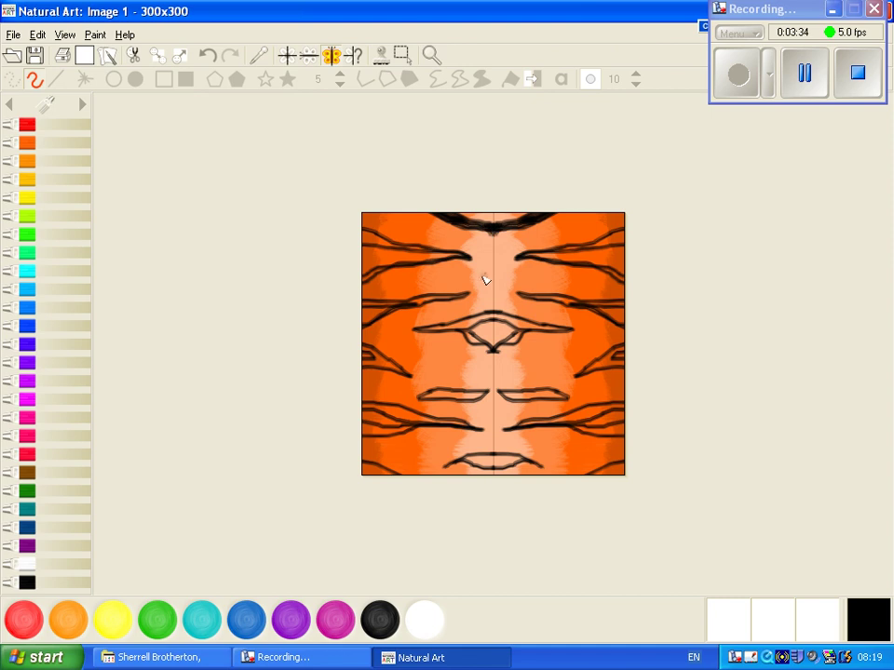
{"action": "mouse_move", "coordinate": [370, 240]}
{"action": "left_mouse_down"}
{"action": "mouse_move", "coordinate": [375, 233]}
{"action": "mouse_move", "coordinate": [393, 246]}
{"action": "mouse_move", "coordinate": [361, 243]}
{"action": "mouse_move", "coordinate": [472, 261]}
{"action": "mouse_move", "coordinate": [399, 266]}
{"action": "mouse_move", "coordinate": [371, 286]}
{"action": "left_mouse_up"}
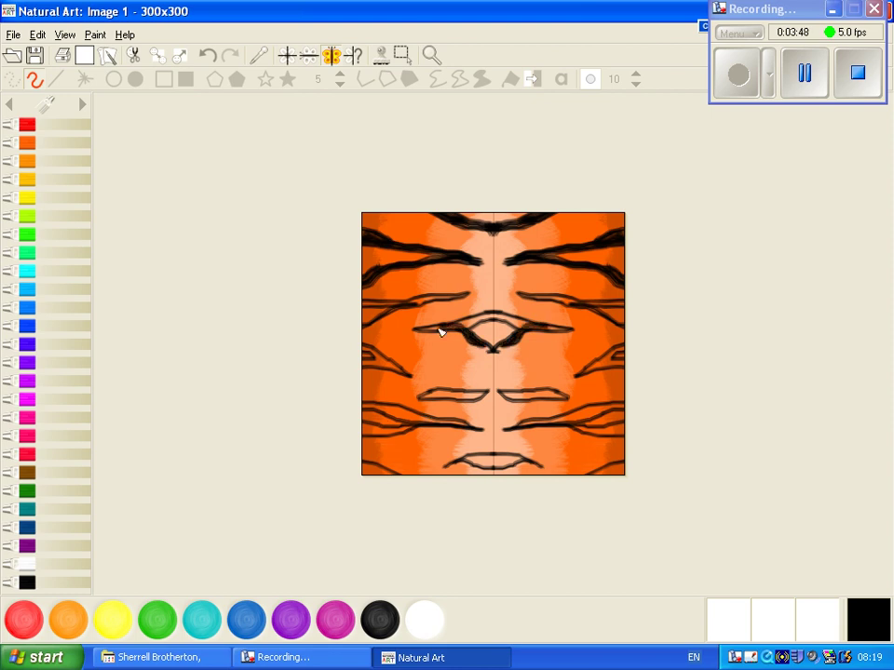
{"action": "mouse_move", "coordinate": [428, 333]}
{"action": "left_mouse_down"}
{"action": "mouse_move", "coordinate": [520, 315]}
{"action": "mouse_move", "coordinate": [530, 295]}
{"action": "mouse_move", "coordinate": [625, 309]}
{"action": "mouse_move", "coordinate": [588, 308]}
{"action": "mouse_move", "coordinate": [616, 329]}
{"action": "left_mouse_up"}
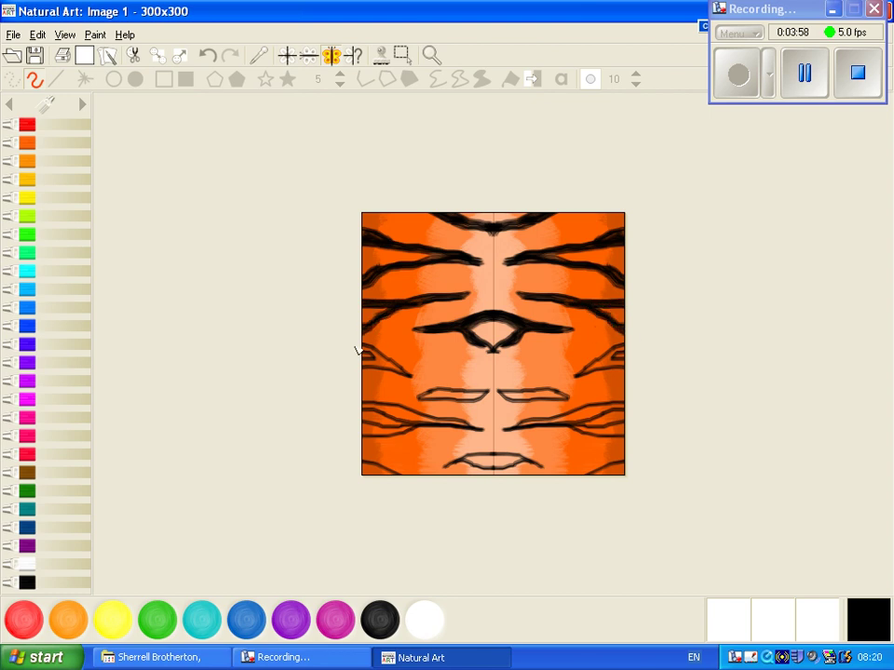
Fill the remaining lower stripes and centre marks in black, and add a mirrored pair of short stripes below the eye-shaped mark
{"action": "mouse_move", "coordinate": [360, 348]}
{"action": "left_mouse_down"}
{"action": "mouse_move", "coordinate": [404, 371]}
{"action": "mouse_move", "coordinate": [393, 366]}
{"action": "left_mouse_up"}
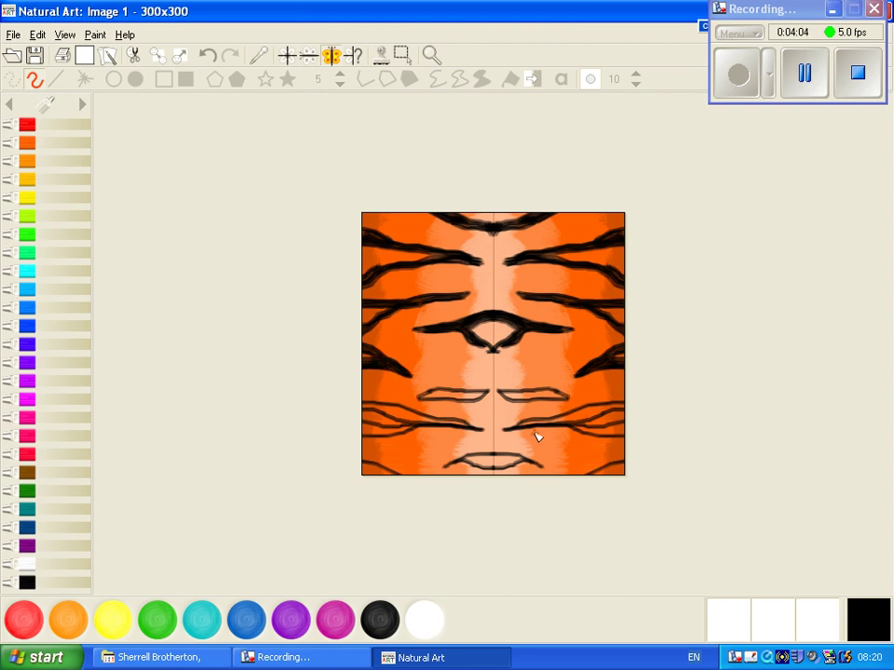
{"action": "left_click_drag", "start_coordinate": [532, 427], "coordinate": [596, 415]}
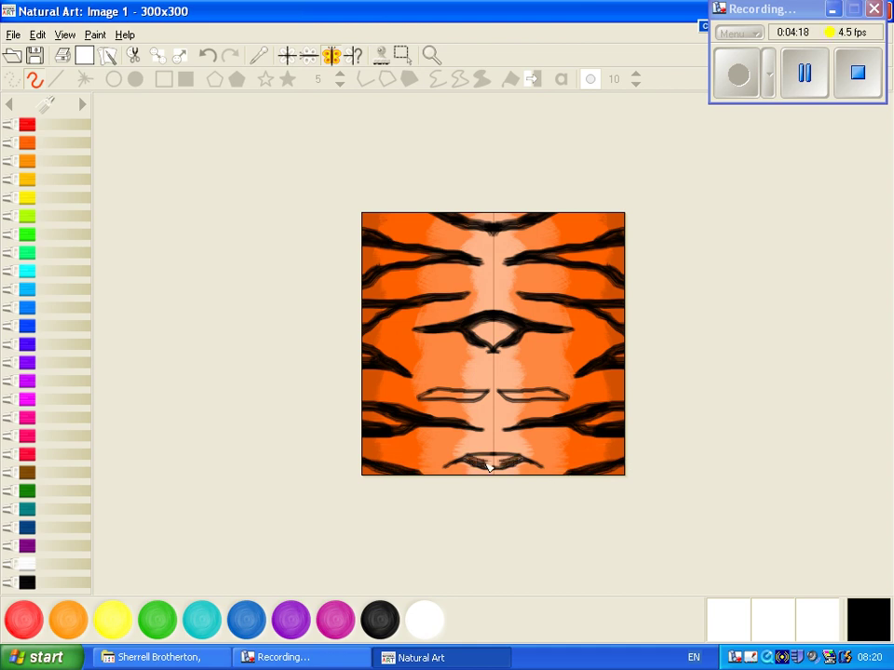
{"action": "mouse_move", "coordinate": [508, 467]}
{"action": "left_mouse_down"}
{"action": "mouse_move", "coordinate": [479, 462]}
{"action": "mouse_move", "coordinate": [485, 458]}
{"action": "left_mouse_up"}
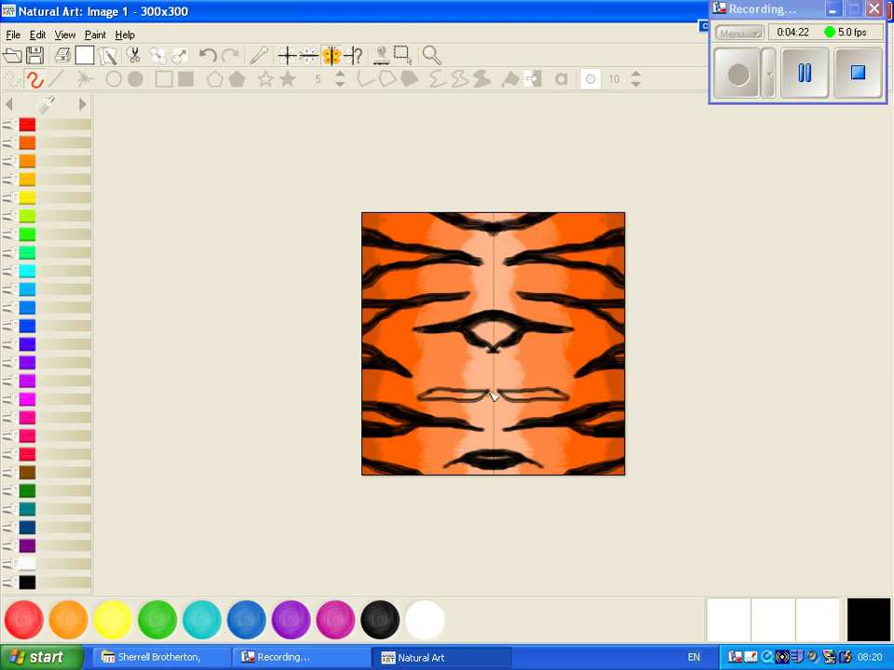
{"action": "mouse_move", "coordinate": [492, 395]}
{"action": "left_mouse_down"}
{"action": "mouse_move", "coordinate": [469, 405]}
{"action": "mouse_move", "coordinate": [425, 401]}
{"action": "mouse_move", "coordinate": [474, 398]}
{"action": "mouse_move", "coordinate": [467, 402]}
{"action": "left_mouse_up"}
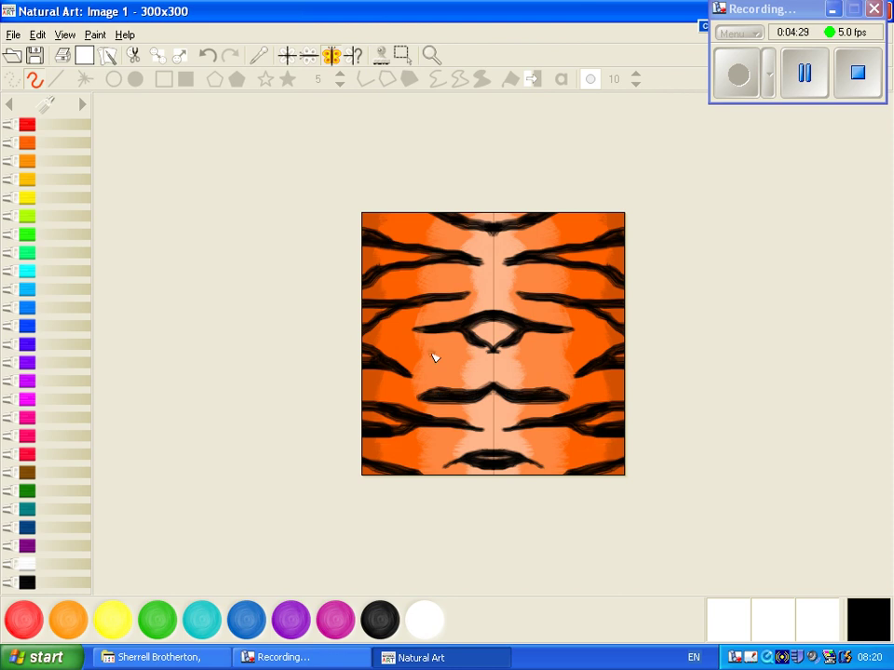
{"action": "left_click_drag", "start_coordinate": [423, 362], "coordinate": [468, 366]}
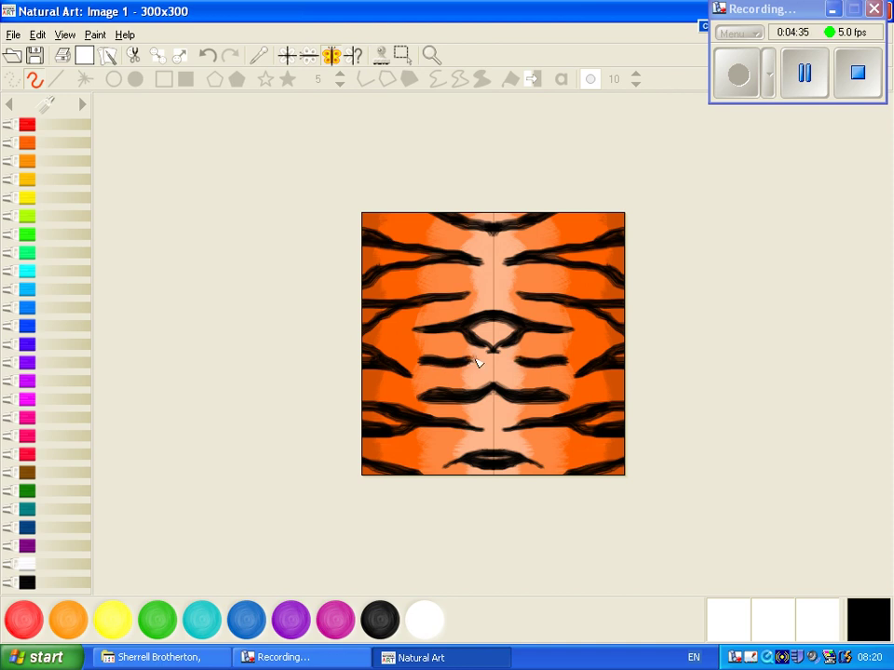
Turn off mirrored painting and select the entire tiger-skin image
{"action": "left_click", "coordinate": [335, 58]}
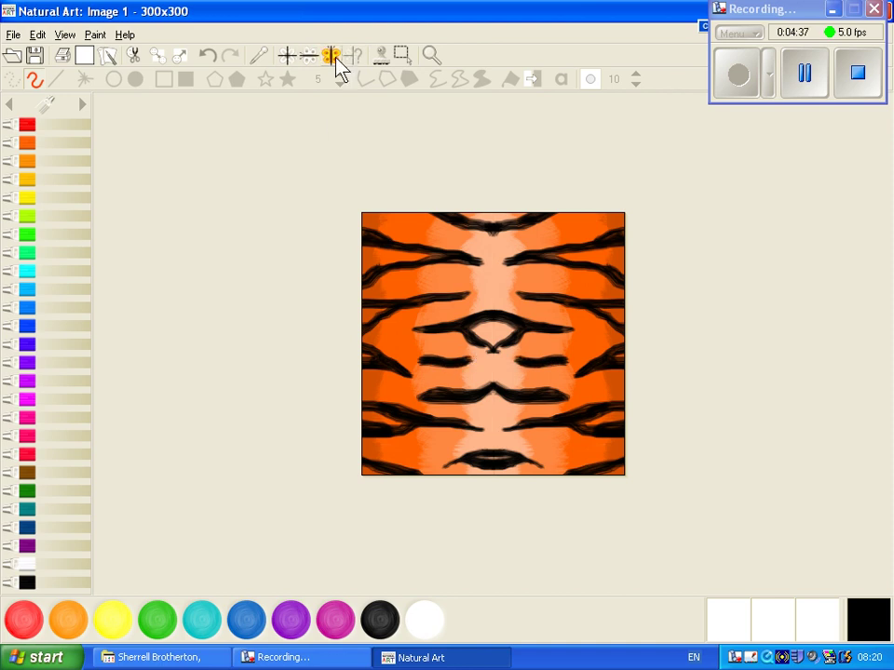
{"action": "left_click", "coordinate": [401, 55]}
{"action": "left_click_drag", "start_coordinate": [337, 192], "coordinate": [668, 509]}
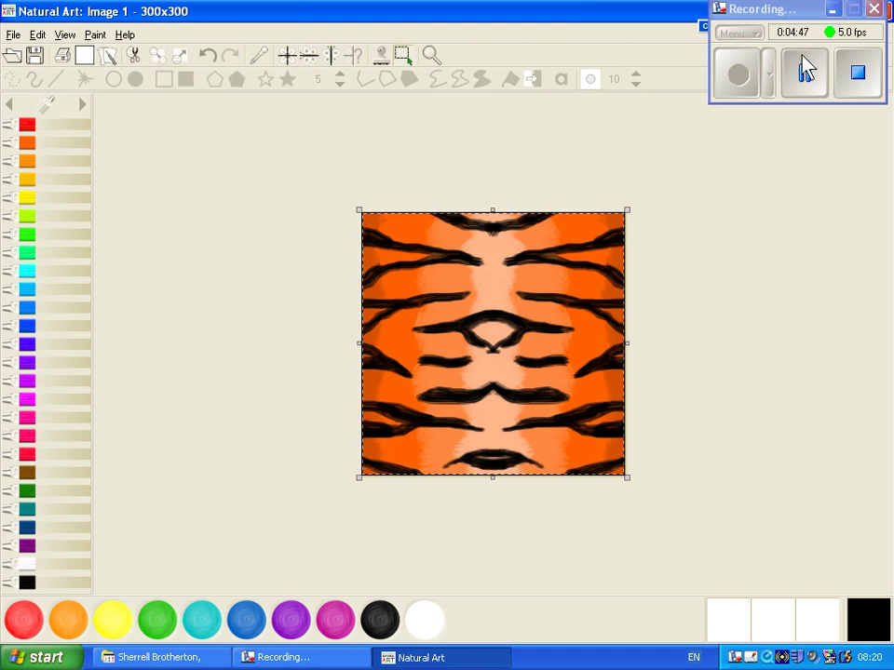
{"action": "left_click", "coordinate": [806, 70]}
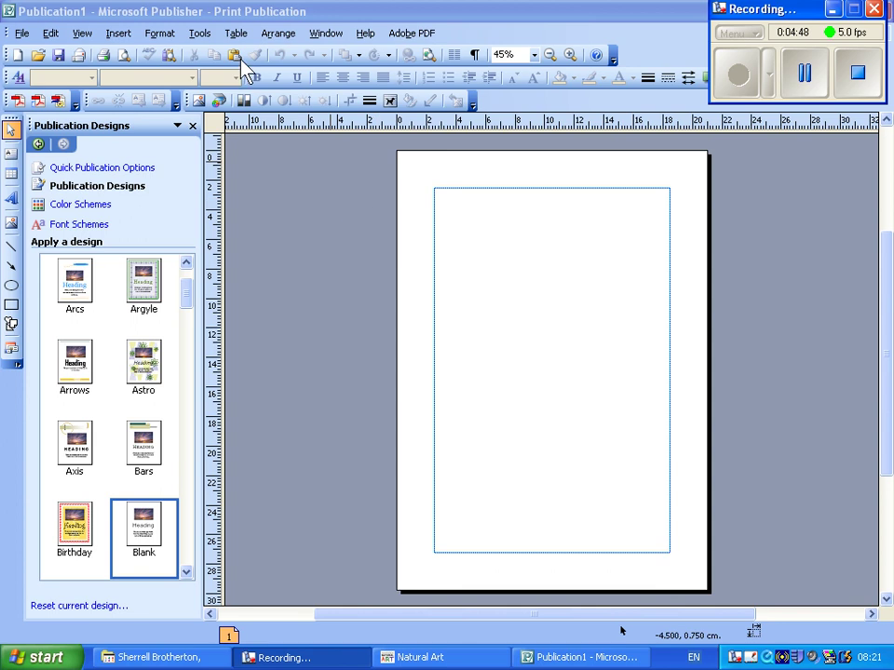
In Microsoft Publisher, paste the tiger pattern onto the blank page and move it to the page's upper-left corner
{"action": "left_click", "coordinate": [236, 58]}
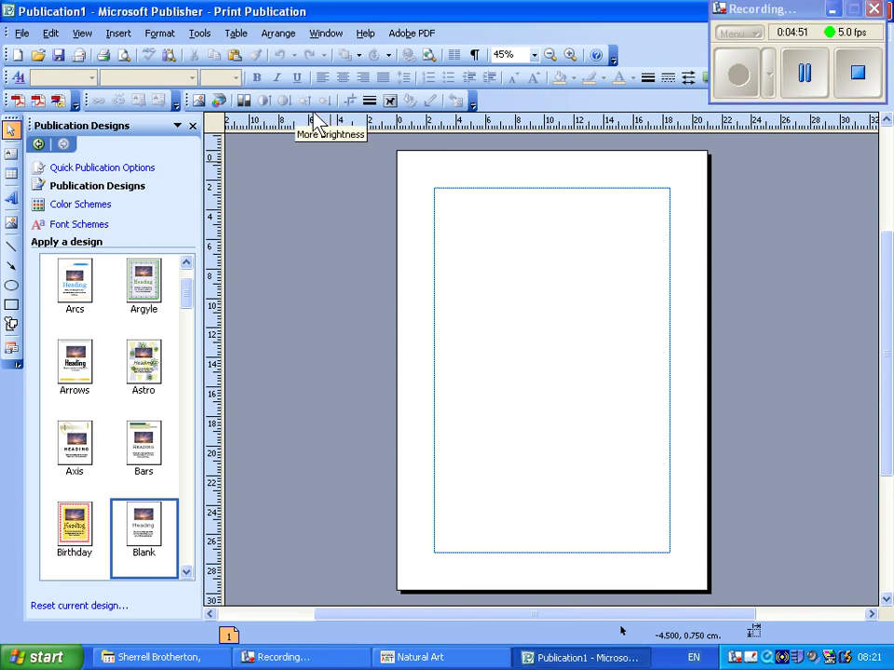
{"action": "left_click", "coordinate": [235, 54]}
{"action": "left_click_drag", "start_coordinate": [569, 393], "coordinate": [469, 232]}
Duplicate the tiger tile and butt the two copies vertically at the page's upper-left corner, without a gap
{"action": "right_click", "coordinate": [469, 231]}
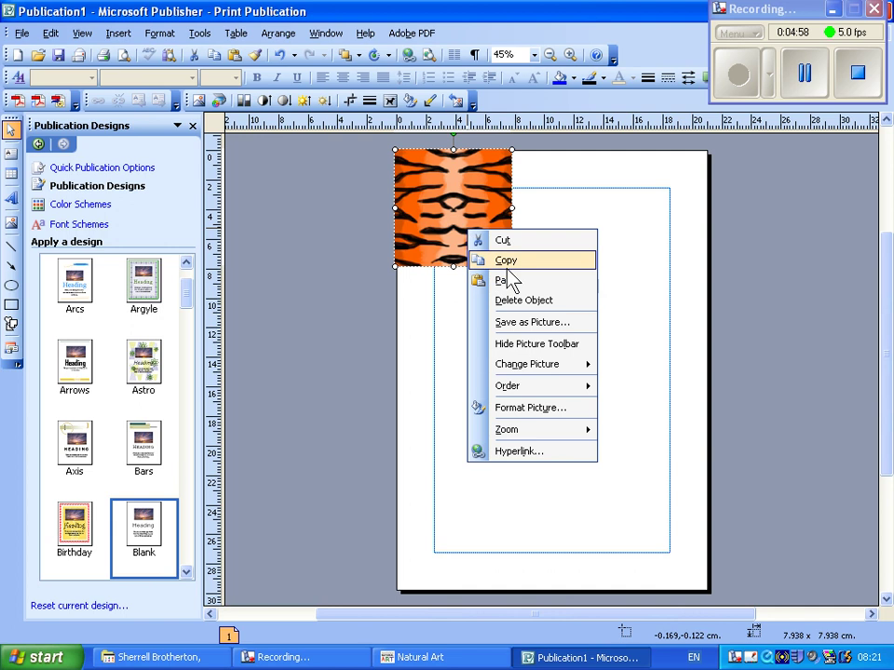
{"action": "left_click", "coordinate": [506, 261]}
{"action": "left_click_drag", "start_coordinate": [479, 199], "coordinate": [483, 332]}
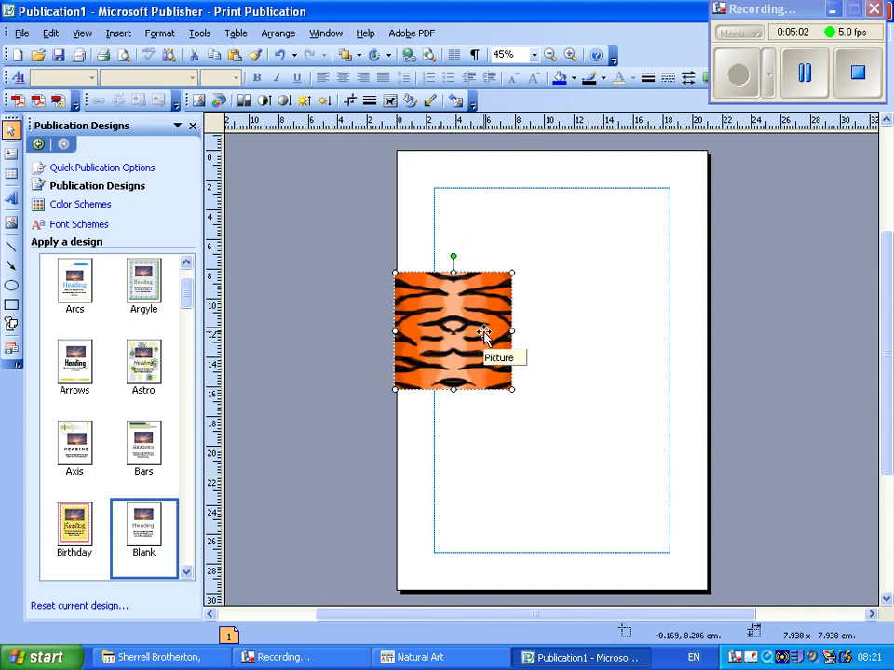
{"action": "right_click", "coordinate": [483, 333]}
{"action": "left_click", "coordinate": [577, 385]}
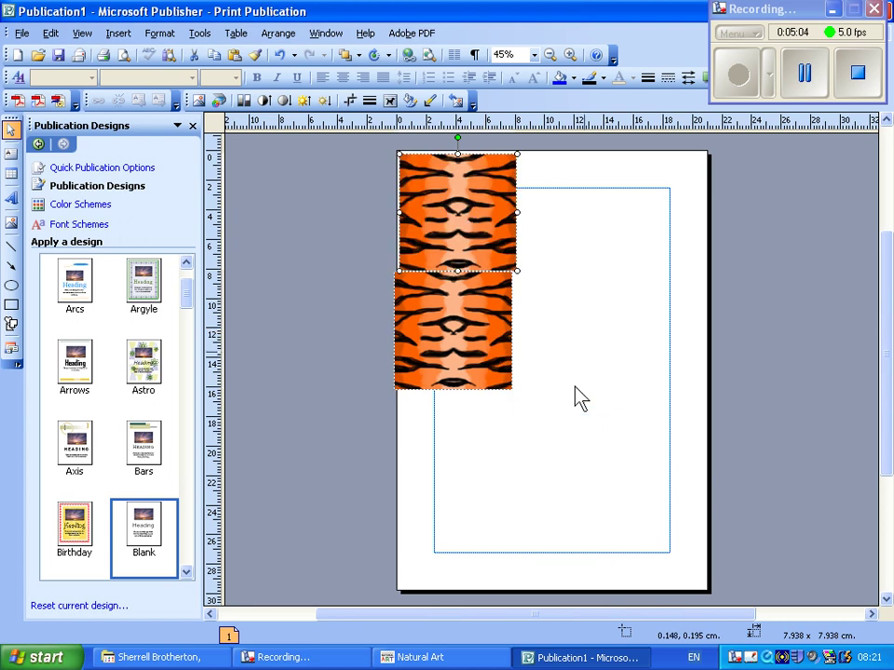
{"action": "left_click_drag", "start_coordinate": [461, 201], "coordinate": [456, 195]}
{"action": "left_click_drag", "start_coordinate": [455, 301], "coordinate": [454, 294]}
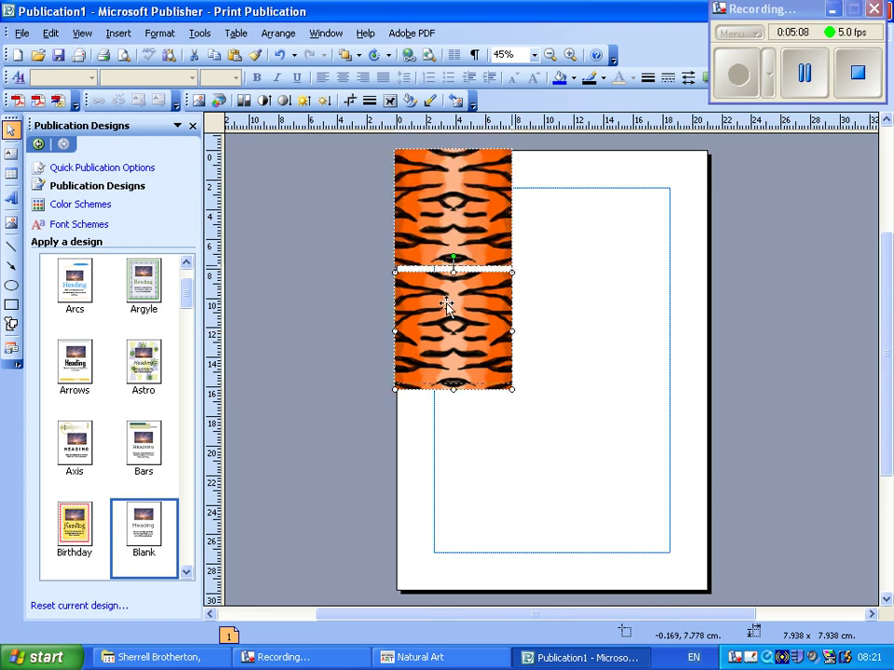
Copy both stacked tiles together and place the duplicate pair directly beneath them to extend the first column down the page
{"action": "left_click", "coordinate": [355, 389]}
{"action": "left_click_drag", "start_coordinate": [541, 400], "coordinate": [354, 138]}
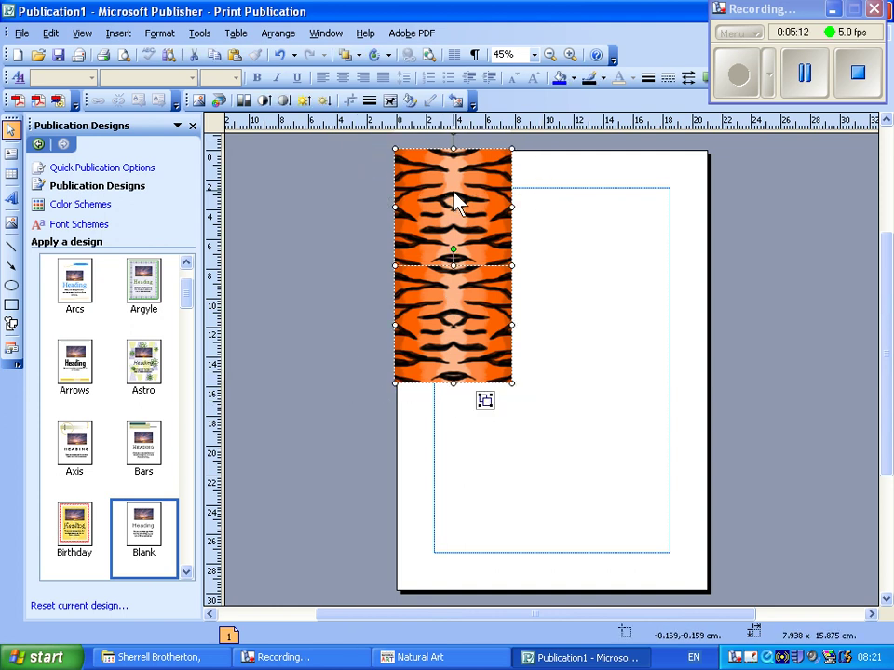
{"action": "right_click", "coordinate": [455, 194]}
{"action": "left_click", "coordinate": [514, 234]}
{"action": "left_click", "coordinate": [578, 308]}
{"action": "right_click", "coordinate": [578, 298]}
{"action": "left_click", "coordinate": [610, 323]}
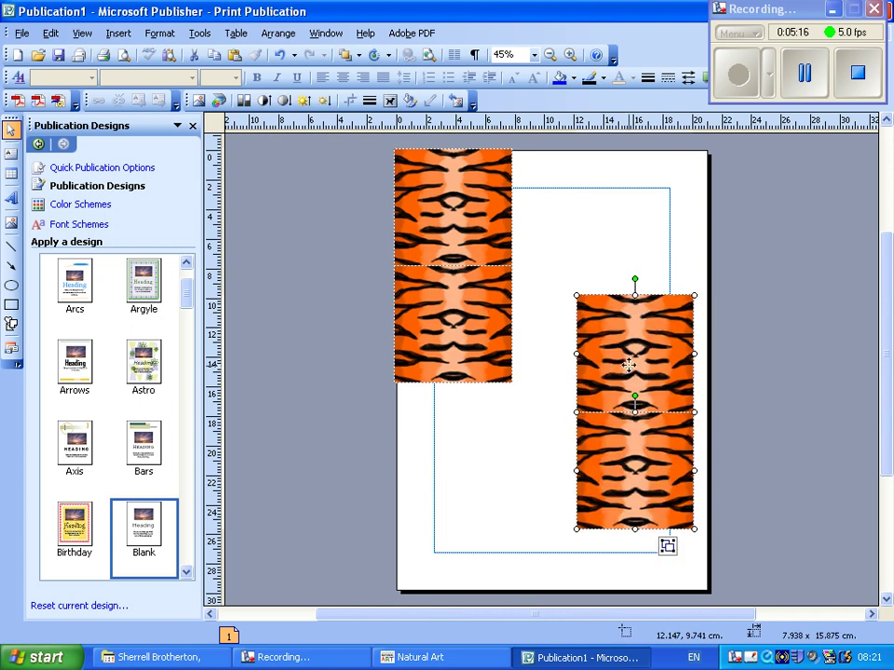
{"action": "left_click_drag", "start_coordinate": [627, 365], "coordinate": [446, 448]}
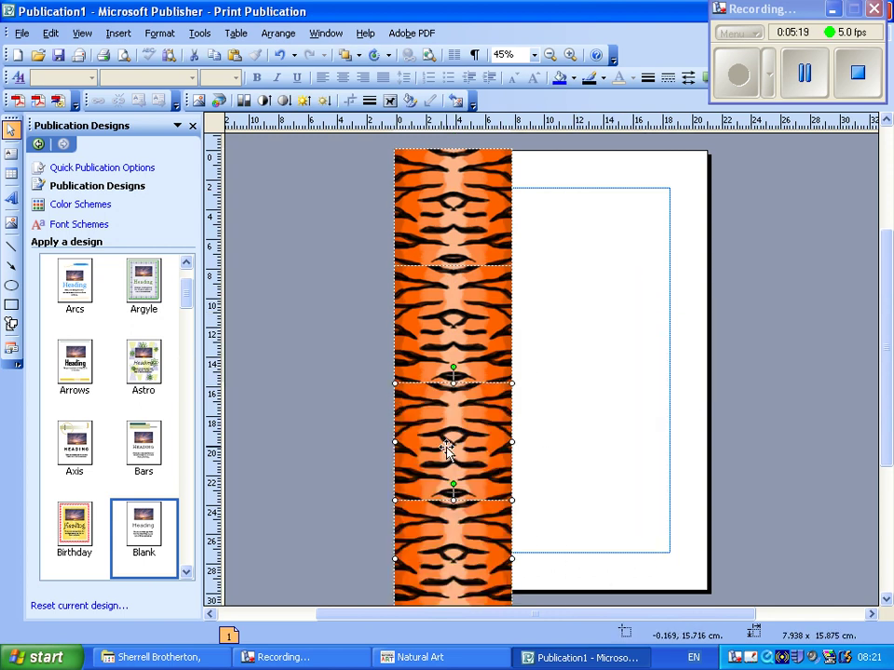
Paste two more two-tile blocks and align them edge to edge beside the first column's upper half, starting the second and third columns
{"action": "right_click", "coordinate": [578, 386]}
{"action": "left_click", "coordinate": [599, 415]}
{"action": "left_click_drag", "start_coordinate": [638, 436], "coordinate": [569, 202]}
{"action": "right_click", "coordinate": [677, 285]}
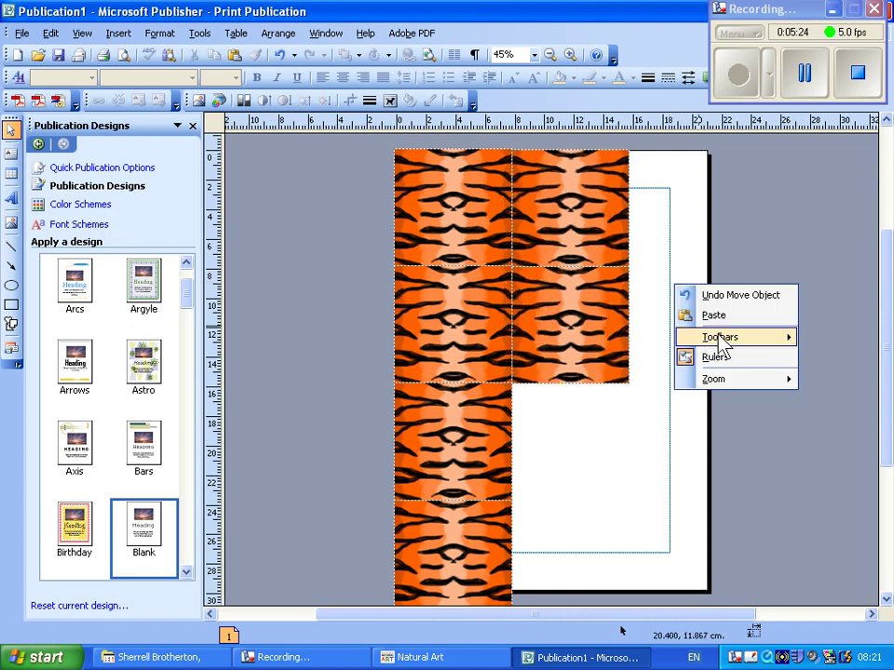
{"action": "left_click", "coordinate": [722, 316]}
{"action": "left_click_drag", "start_coordinate": [708, 349], "coordinate": [663, 215]}
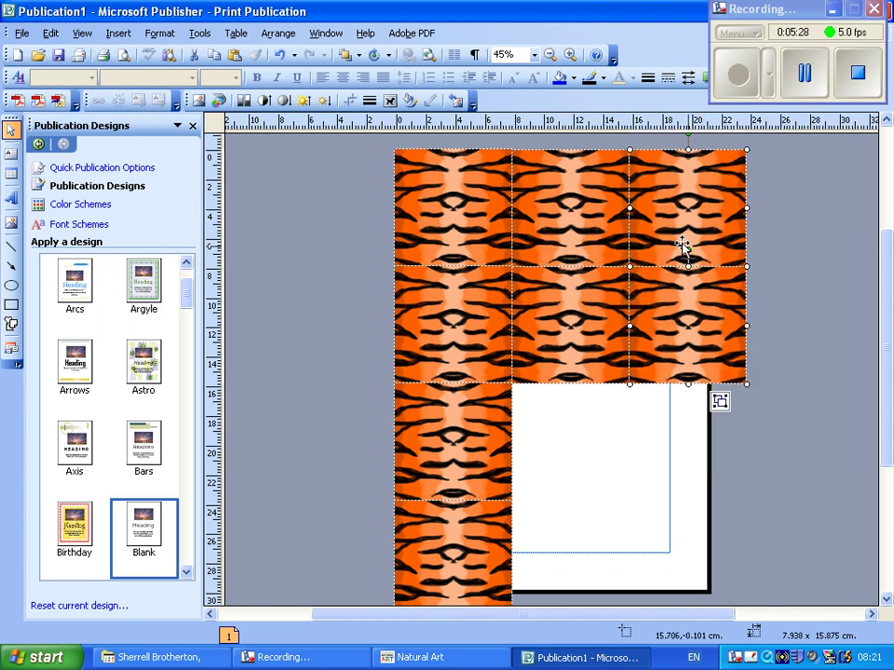
Paste another two-tile block beneath each of the second and third columns, aligned edge to edge to cover the rest of the page
{"action": "right_click", "coordinate": [824, 354]}
{"action": "left_click", "coordinate": [810, 319]}
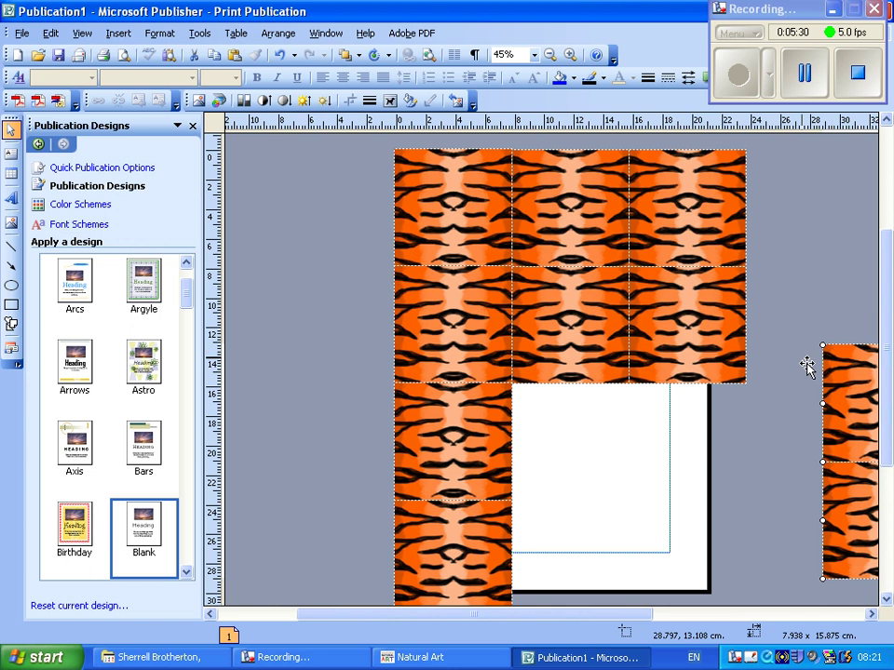
{"action": "left_click_drag", "start_coordinate": [872, 400], "coordinate": [546, 435]}
{"action": "left_click", "coordinate": [754, 461]}
{"action": "right_click", "coordinate": [754, 458]}
{"action": "left_click", "coordinate": [791, 481]}
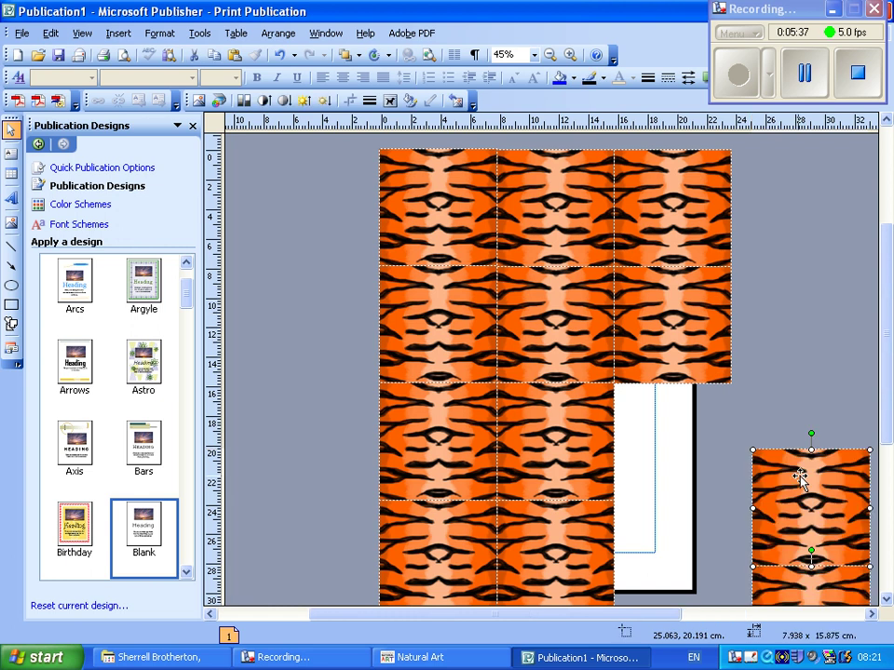
{"action": "left_click_drag", "start_coordinate": [765, 480], "coordinate": [660, 415]}
{"action": "left_click", "coordinate": [810, 405]}
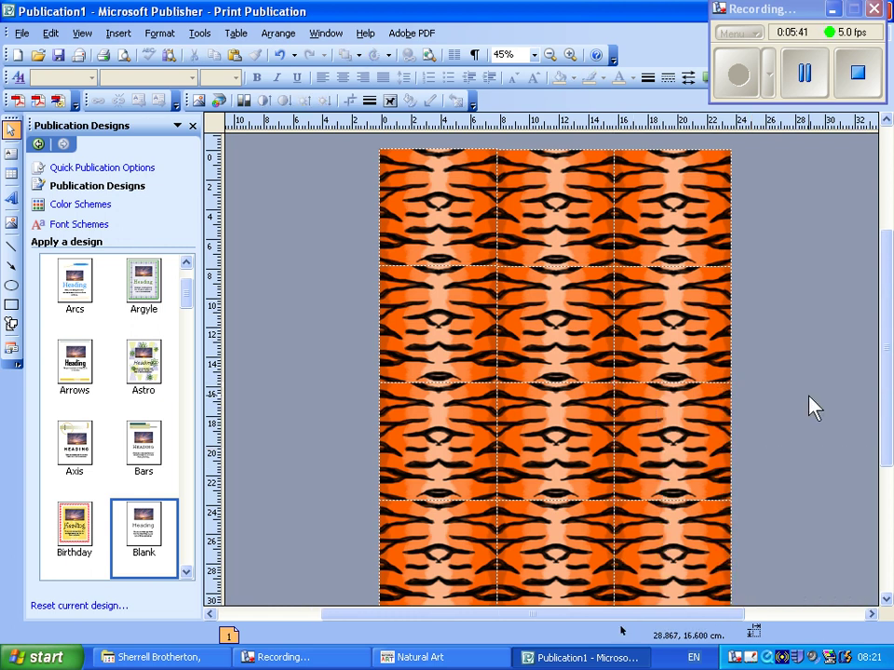
{"action": "scroll", "coordinate": [810, 407], "scroll_direction": "up", "scroll_amount": 1}
{"action": "scroll", "coordinate": [810, 407], "scroll_direction": "up", "scroll_amount": 1}
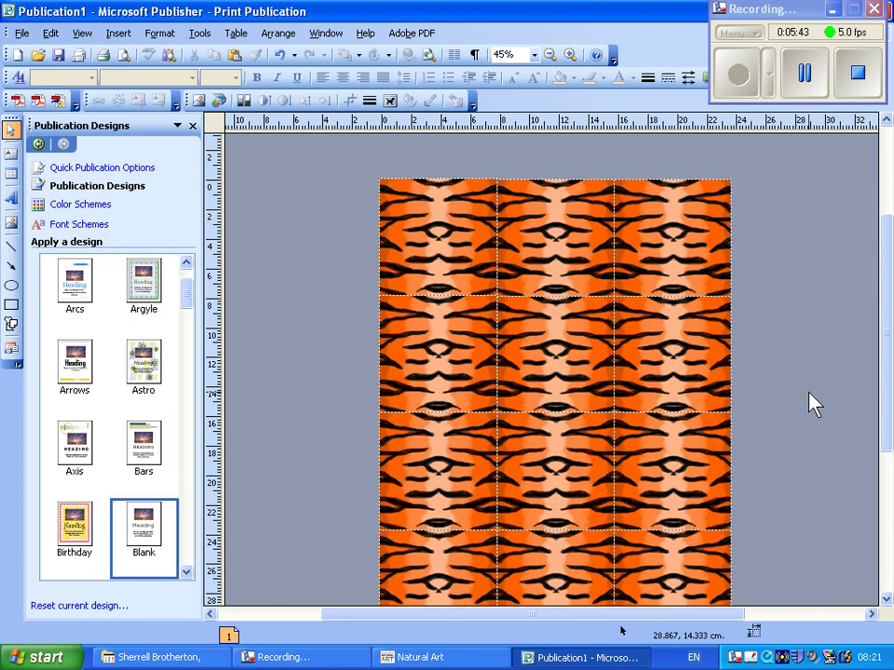
{"action": "scroll", "coordinate": [810, 405], "scroll_direction": "down", "scroll_amount": 7}
{"action": "scroll", "coordinate": [810, 402], "scroll_direction": "up", "scroll_amount": 3}
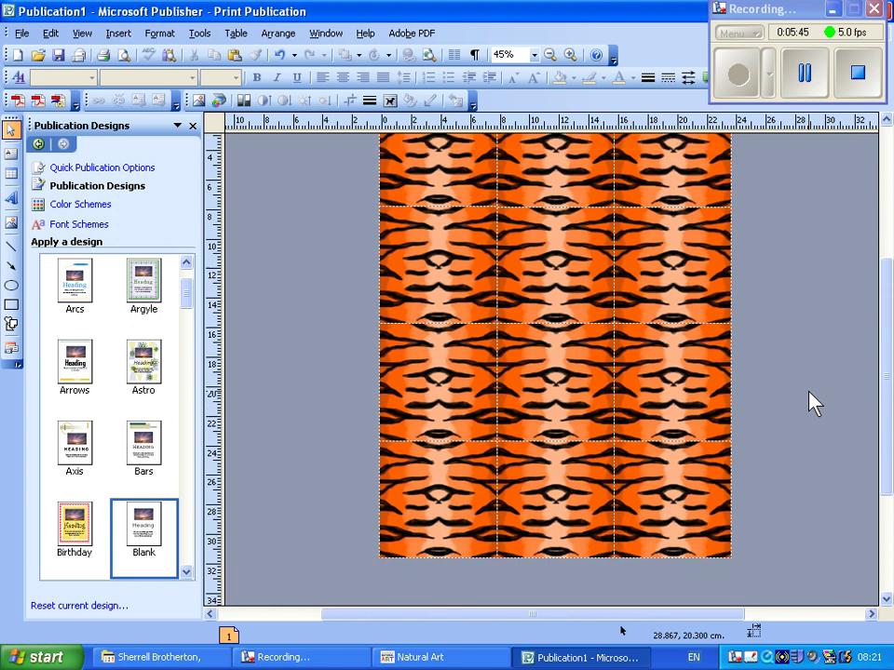
{"action": "scroll", "coordinate": [810, 402], "scroll_direction": "up", "scroll_amount": 2}
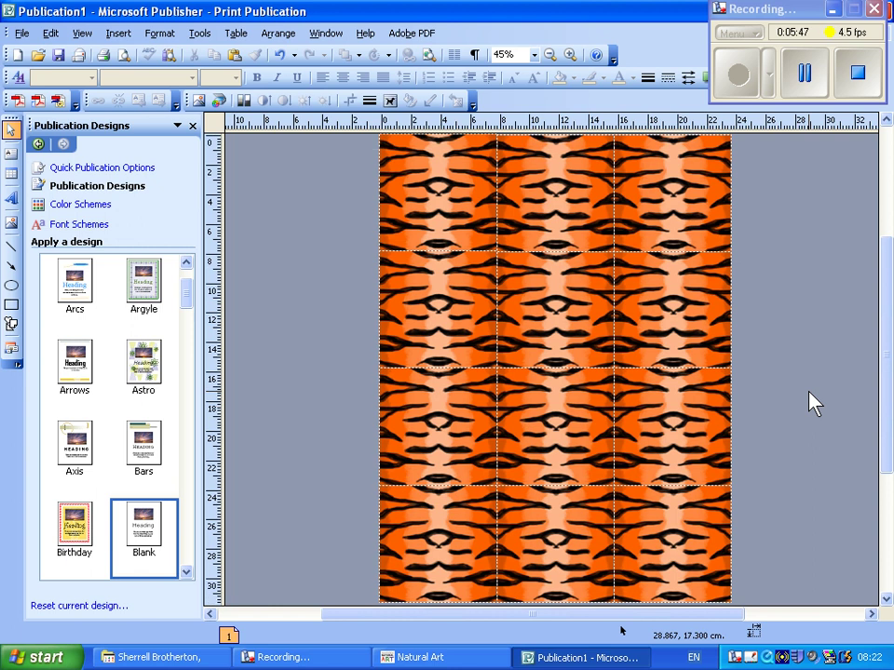